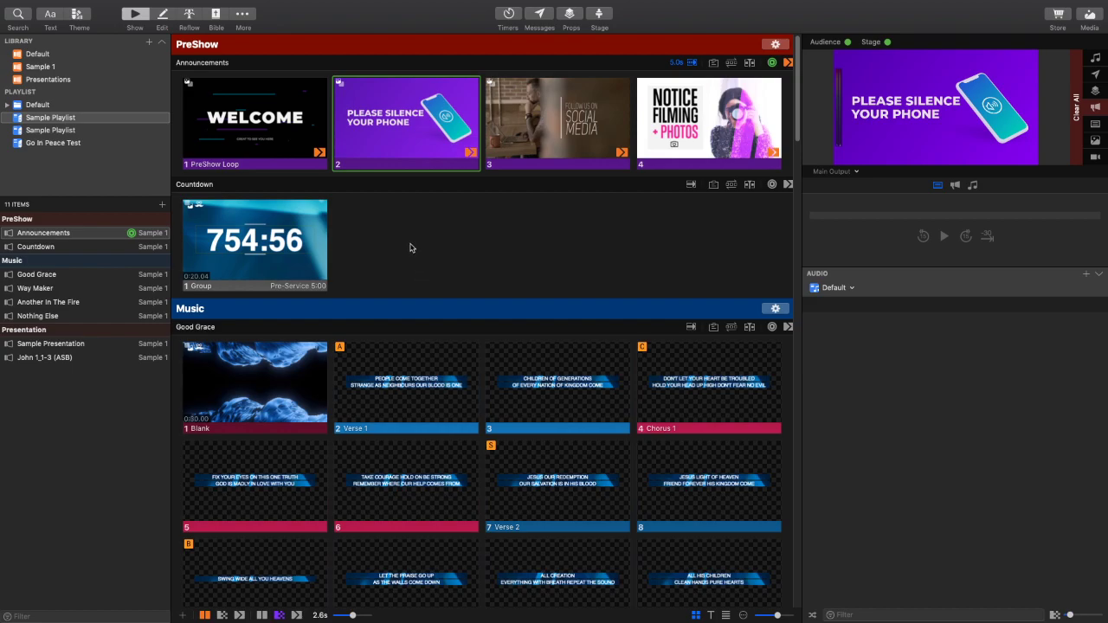
- Open Screen Configuration from Preferences and give Main Output a new 1920x1080 placeholder output
left_click(57, 6)
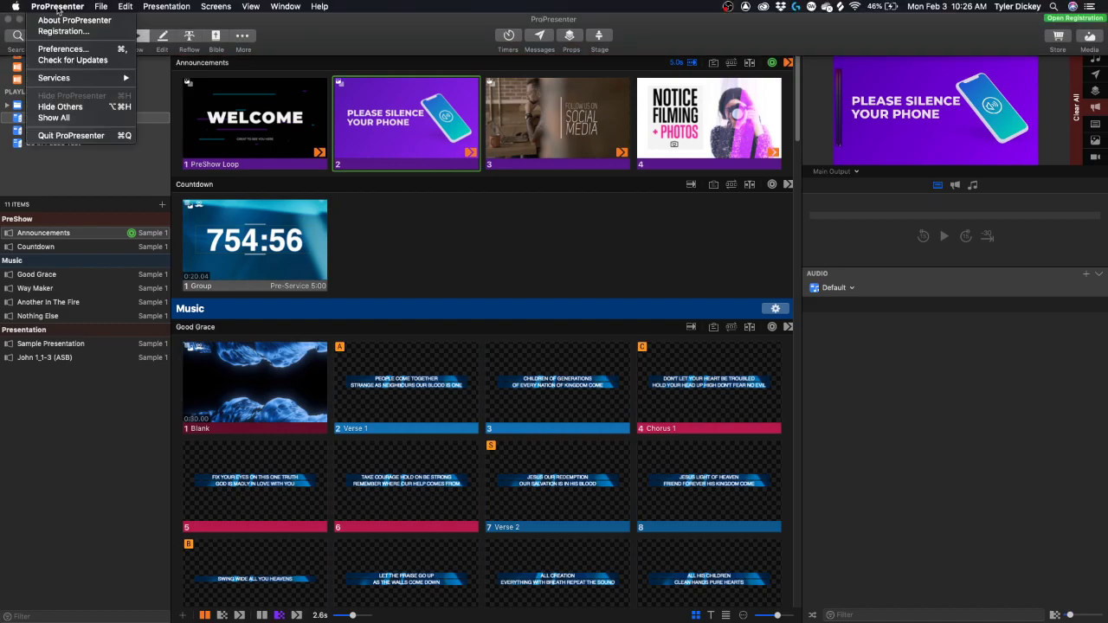
left_click(79, 50)
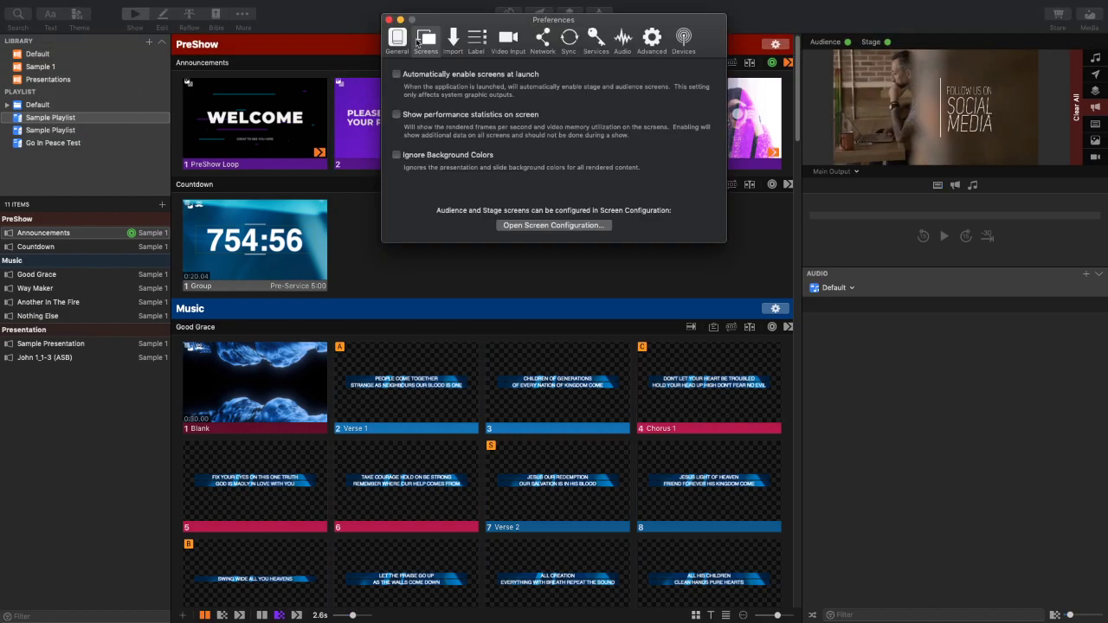
left_click(545, 227)
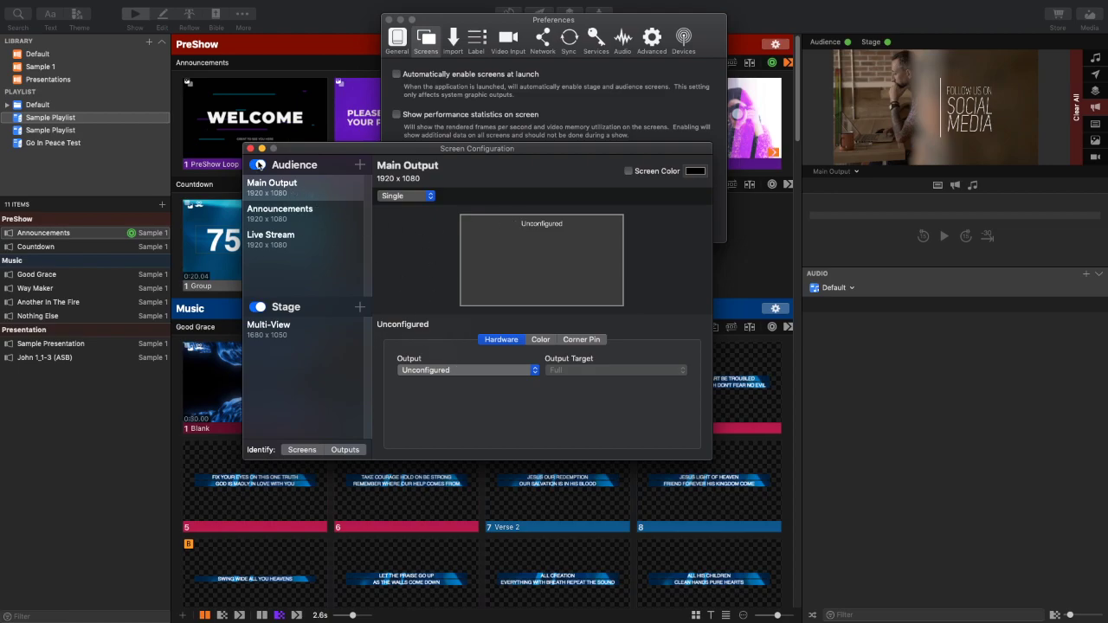
left_click(310, 215)
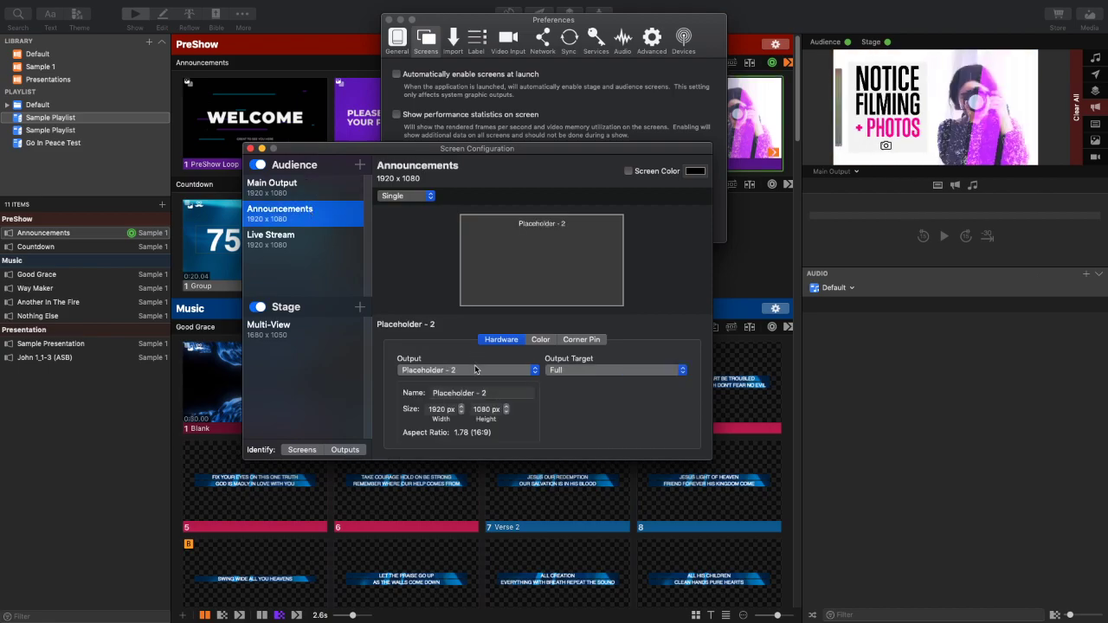
left_click(296, 192)
left_click(468, 370)
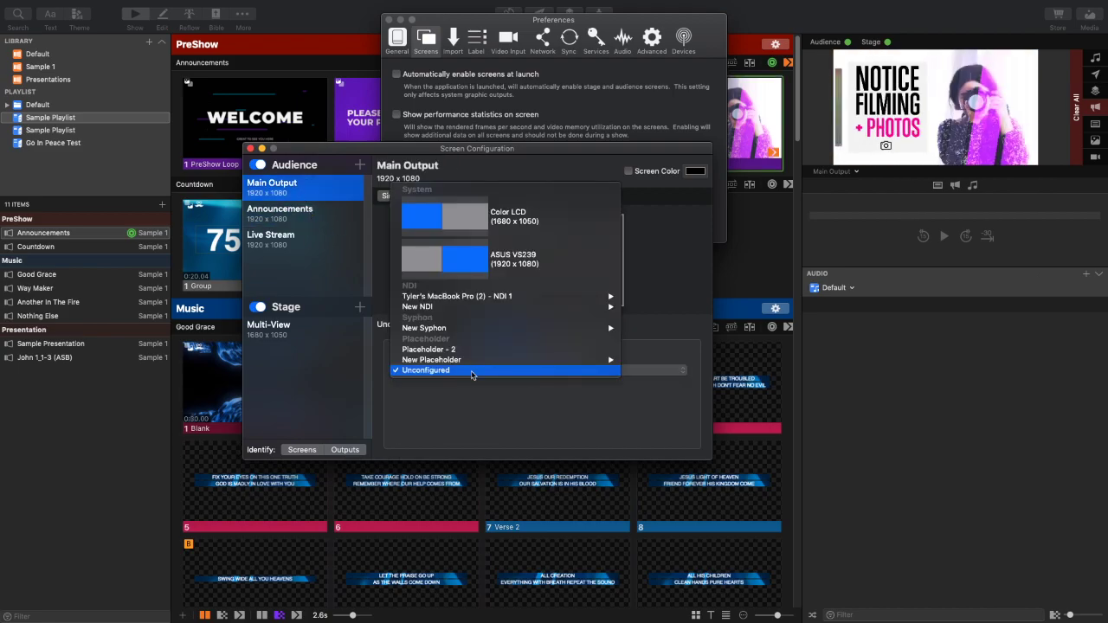
mouse_move(498, 360)
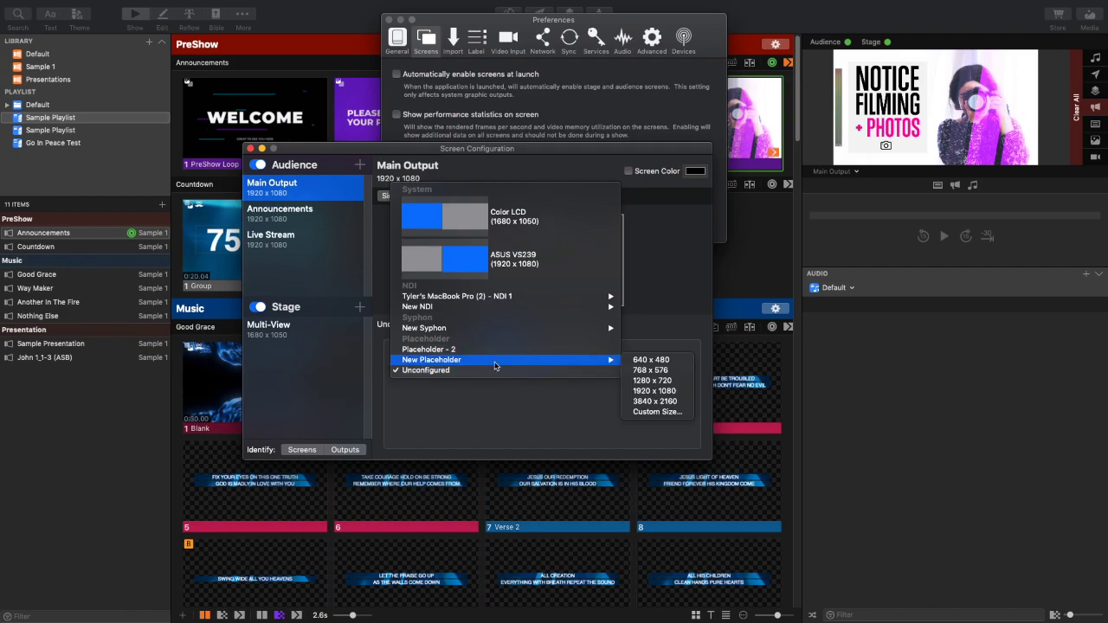
left_click(645, 365)
- Confirm the Live Stream screen's NDI output stays at 1080p 23.98, leaving its output unchanged
left_click(288, 243)
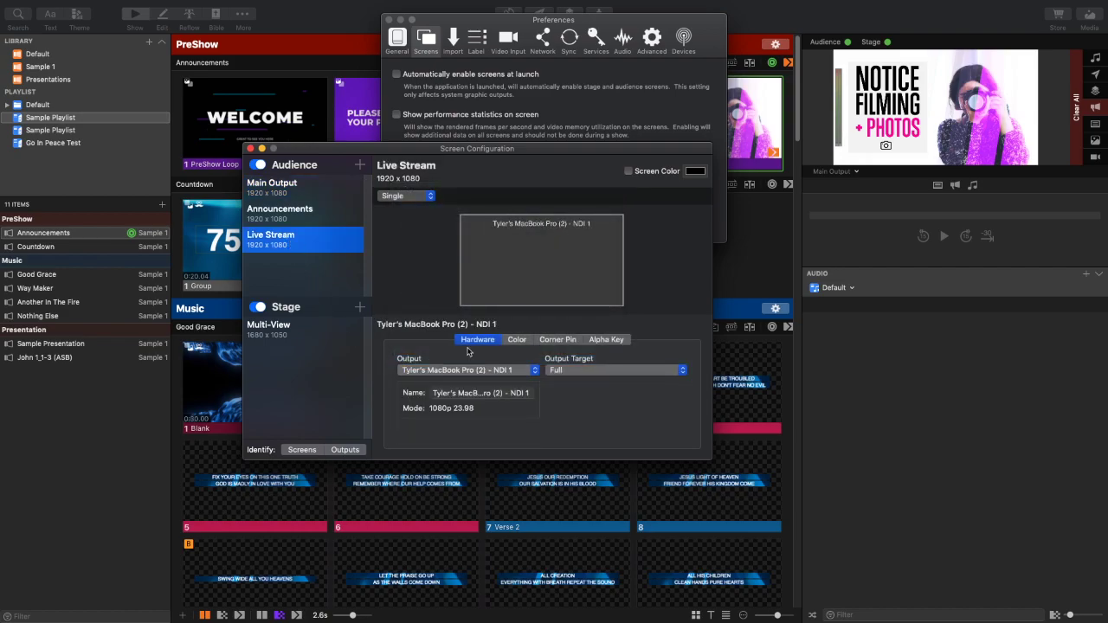
left_click(483, 372)
mouse_move(483, 370)
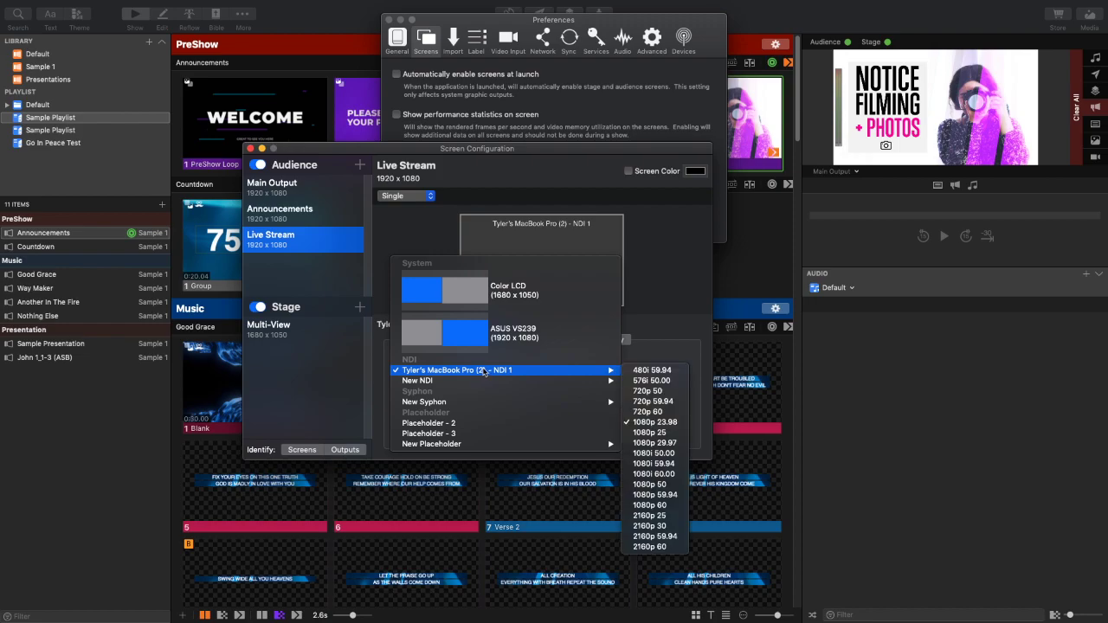
left_click(505, 371)
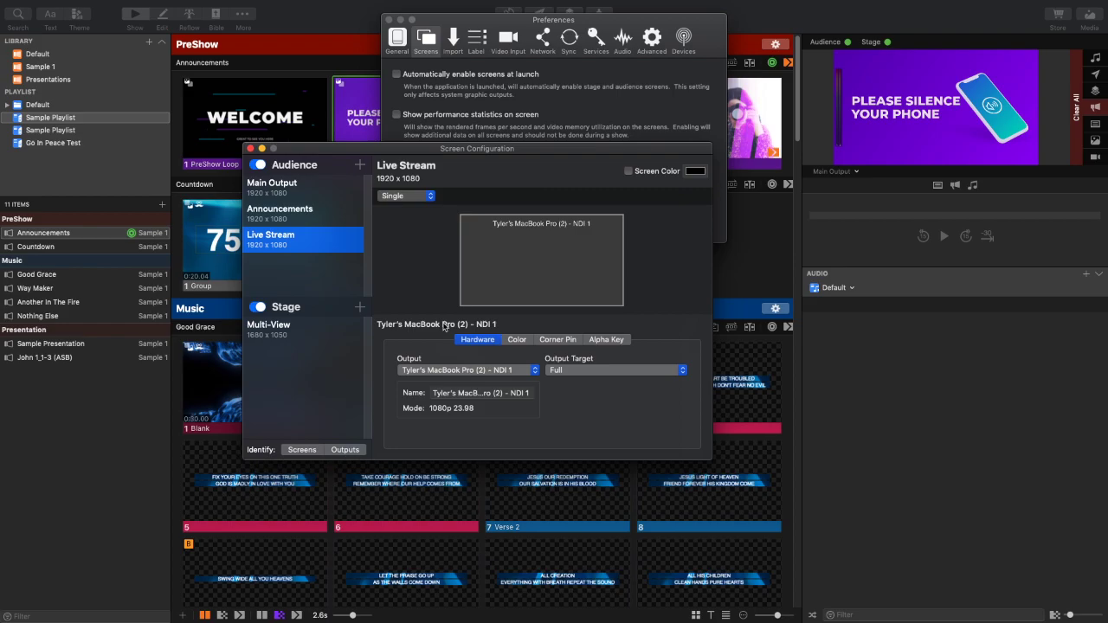
left_click(455, 370)
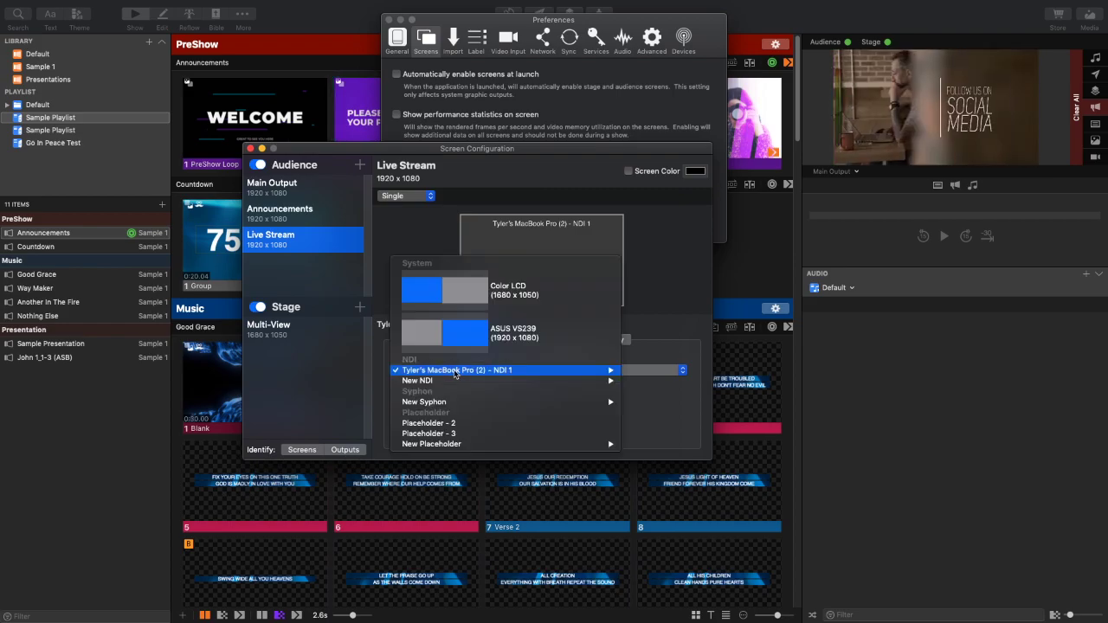
left_click(684, 402)
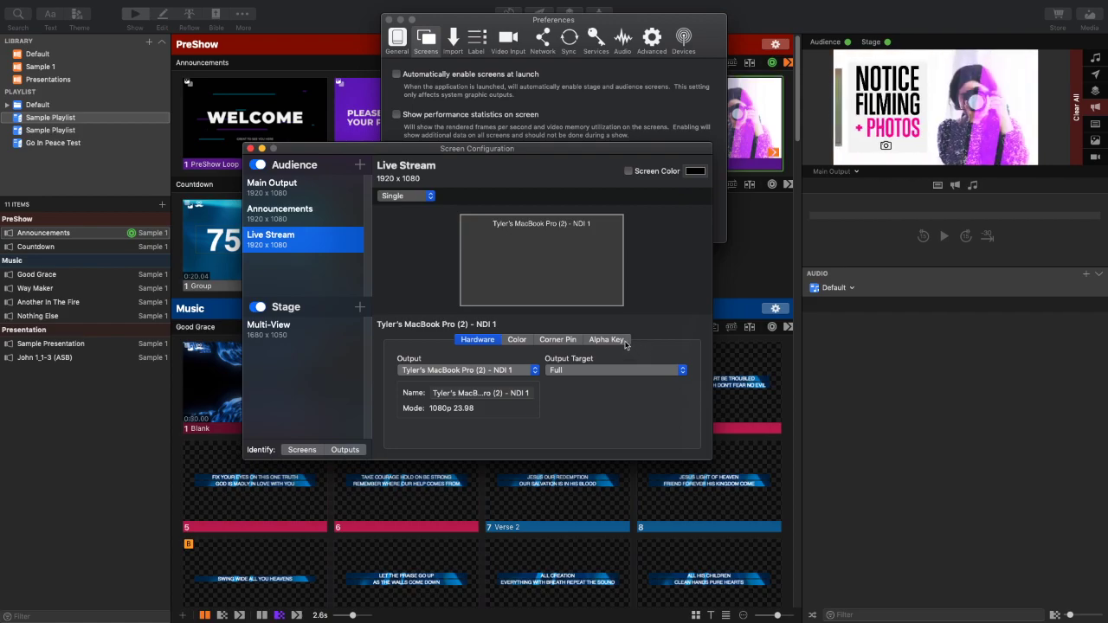
- Tick Enable on the Live Stream screen's Alpha Key settings
left_click(622, 341)
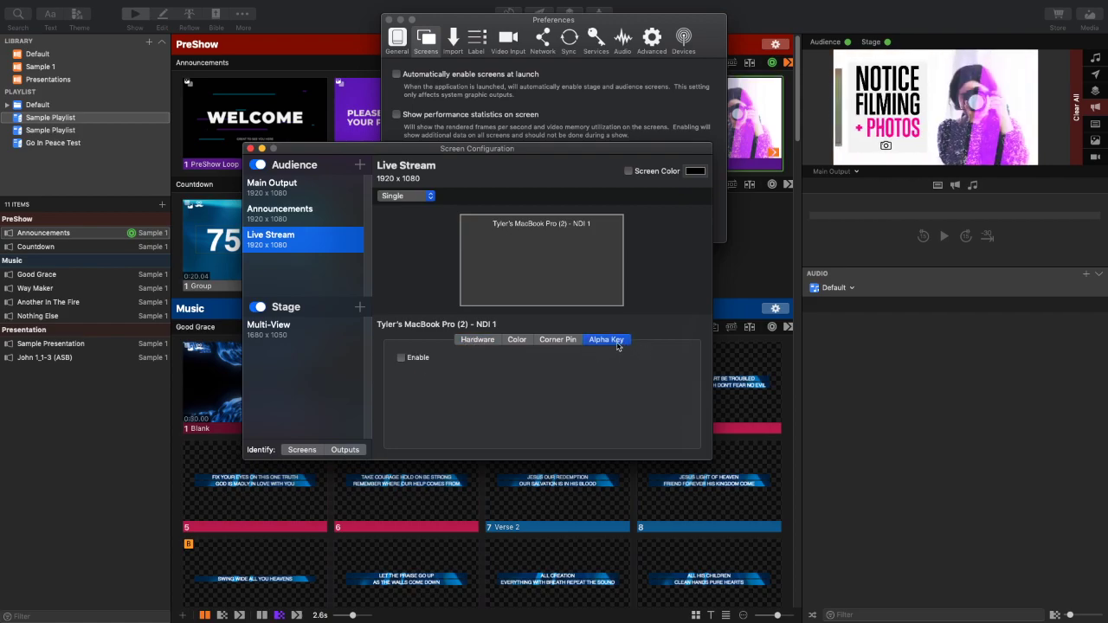
left_click(402, 358)
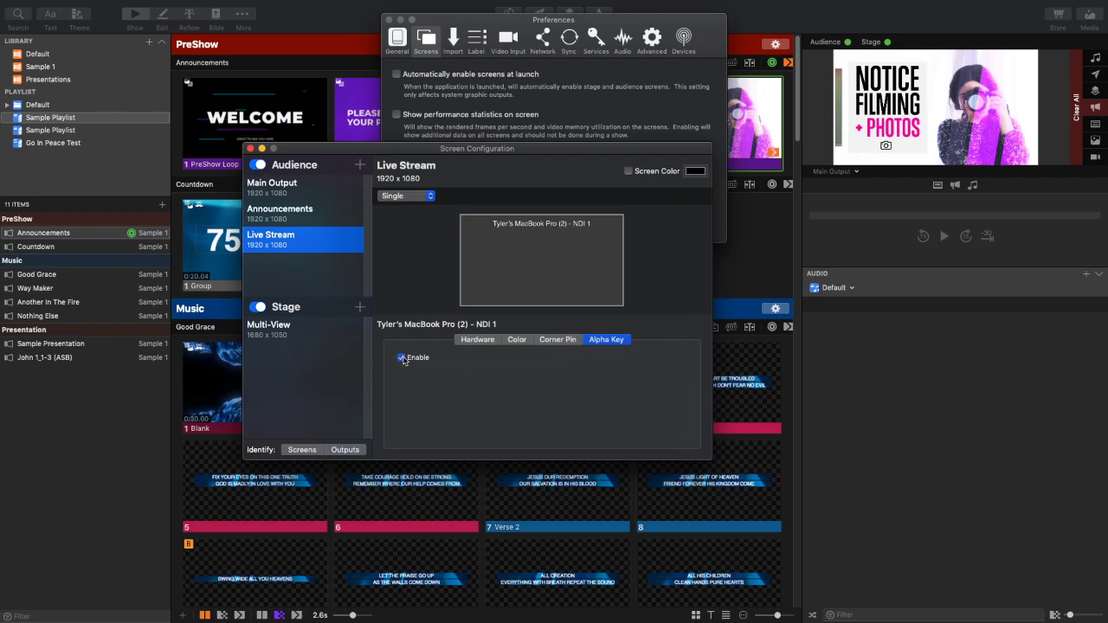
left_click(479, 342)
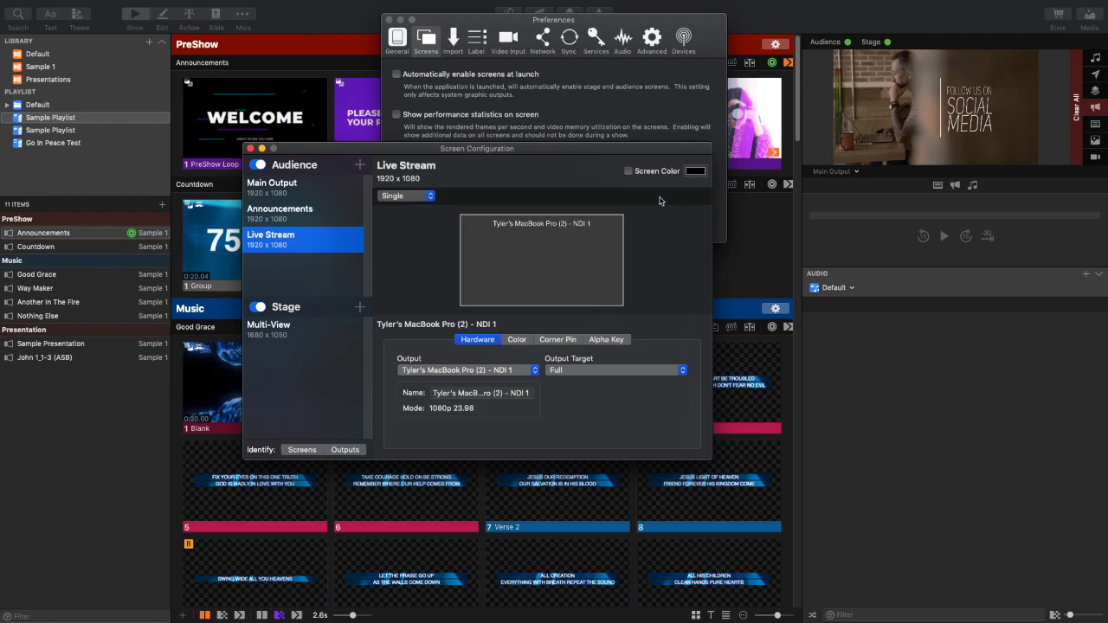
- Re-enable Live Stream alpha key, view the Multi-View stage screen, then close Screen Configuration
left_click(618, 339)
left_click(401, 358)
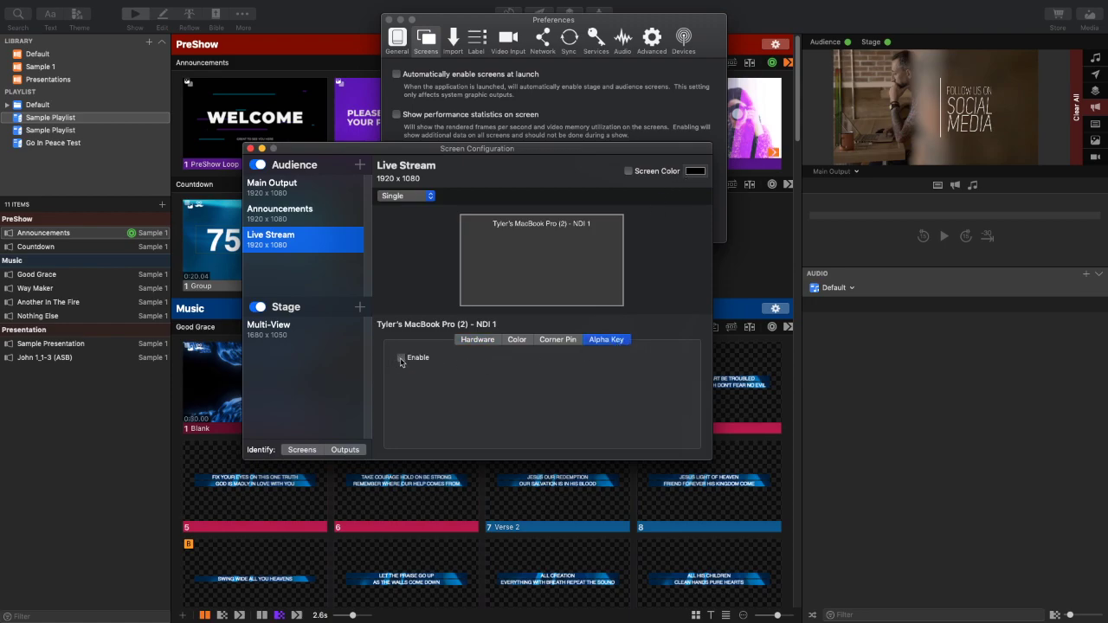
left_click(476, 343)
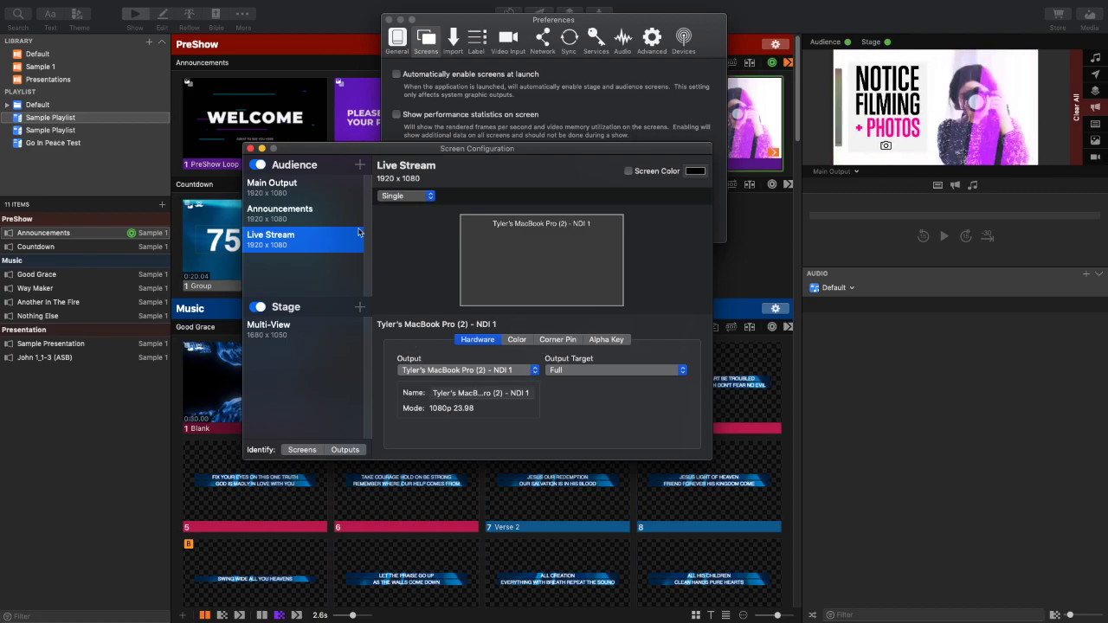
left_click(312, 331)
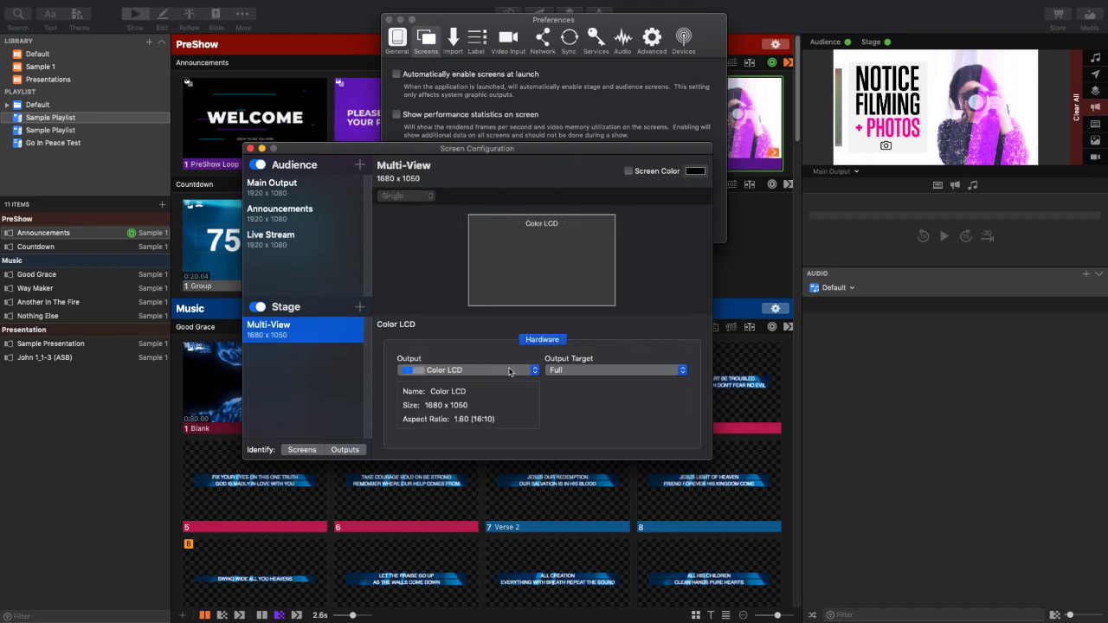
left_click(251, 148)
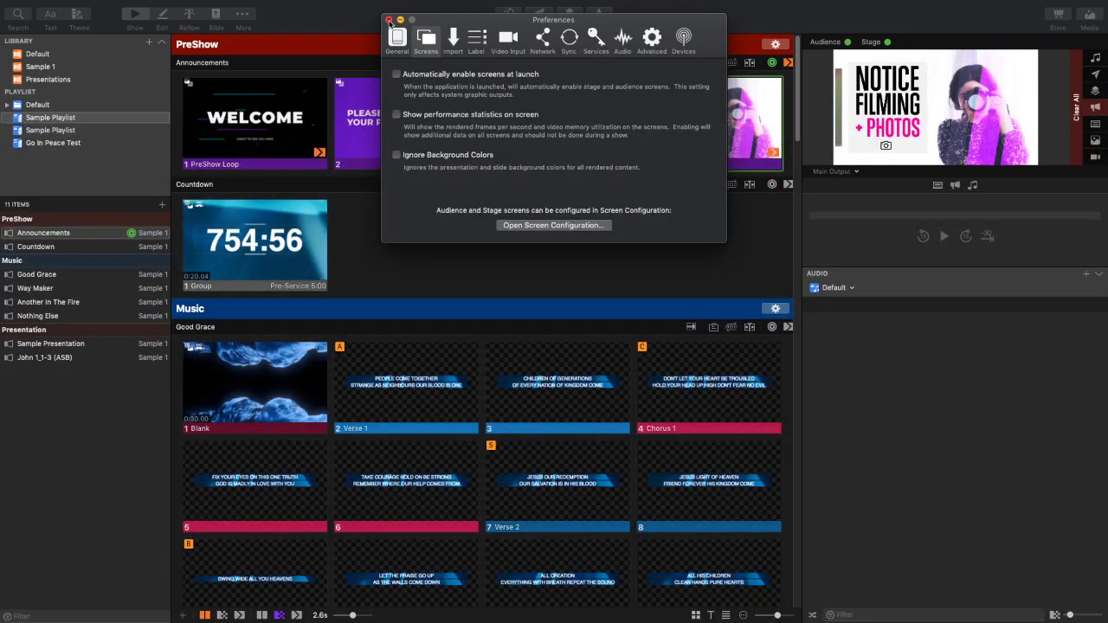
- Close the Preferences window
left_click(389, 19)
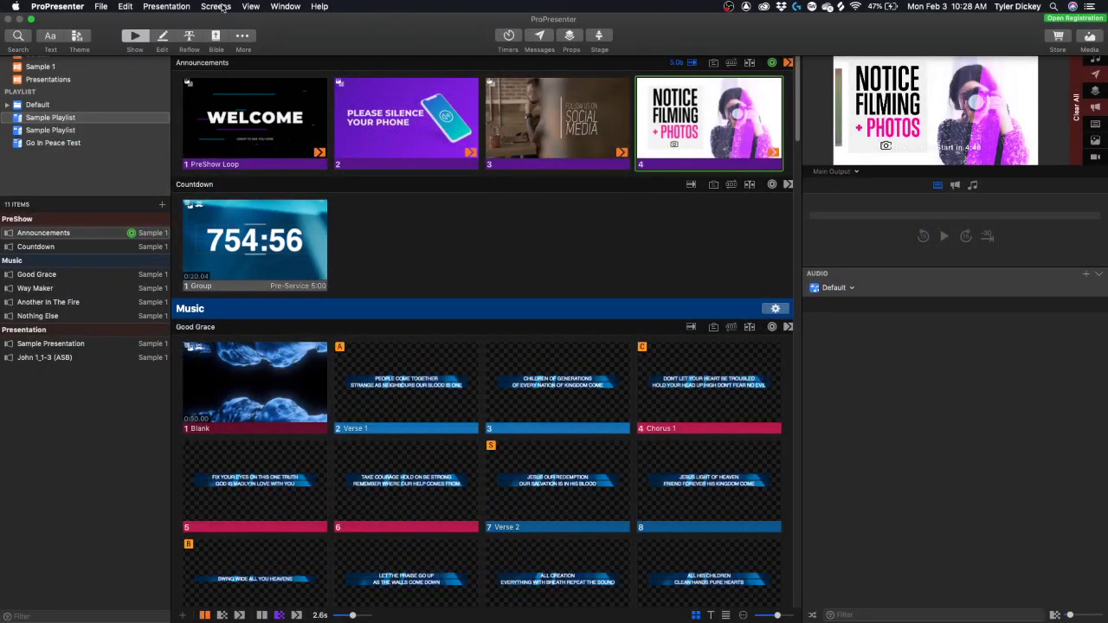
- Open Screens > Edit Looks and select the Pre-Show Announcements look
left_click(224, 7)
left_click(249, 54)
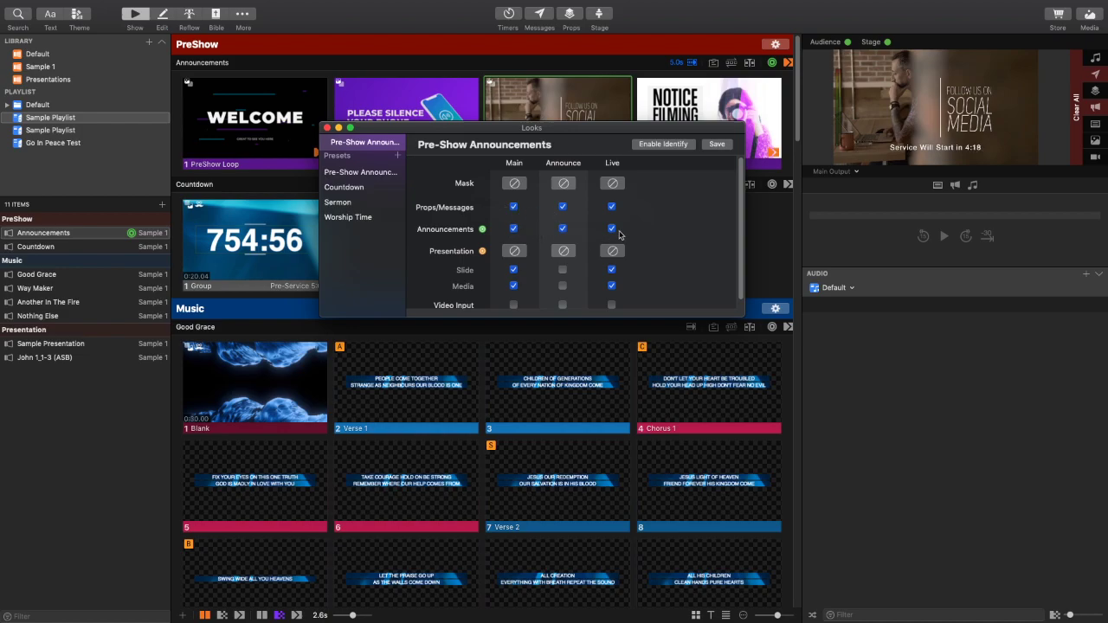
scroll(531, 282, "down", 1)
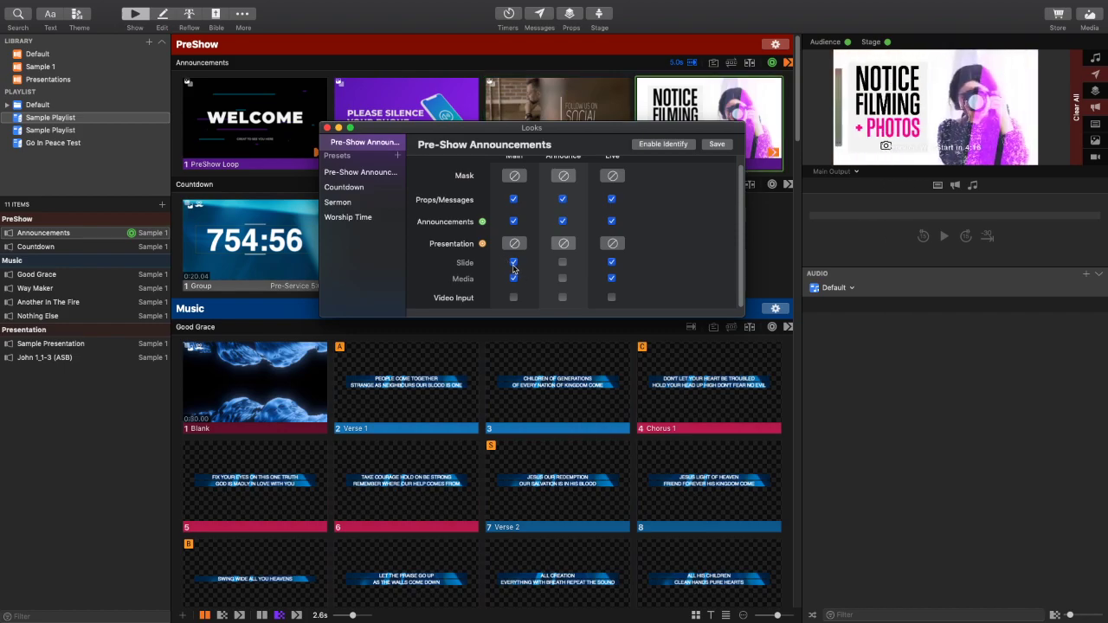
scroll(626, 261, "up", 1)
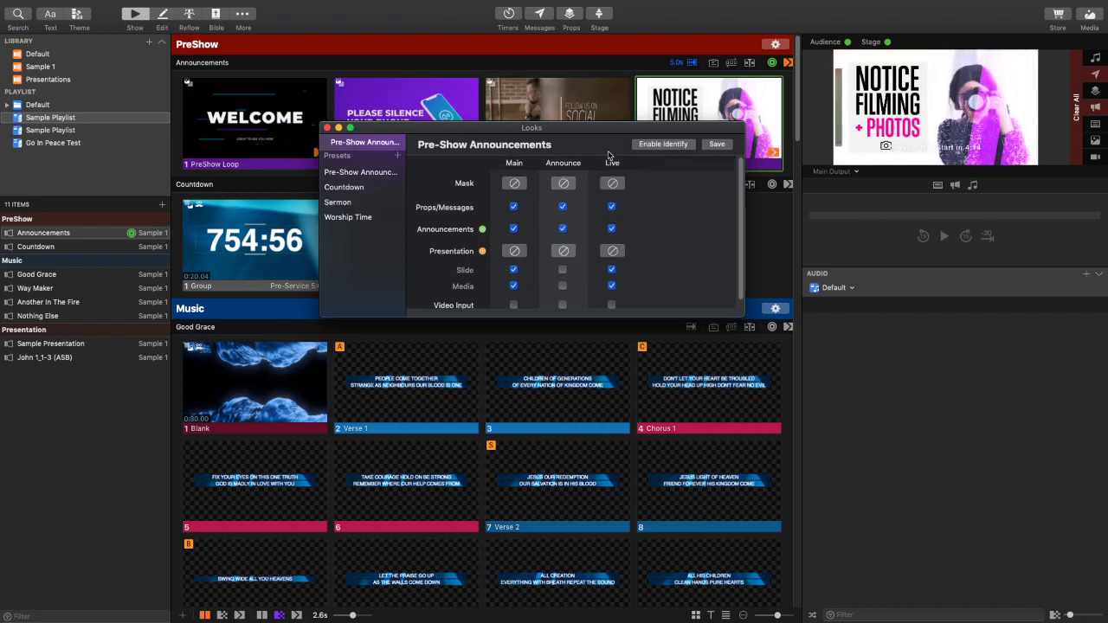
scroll(539, 236, "down", 1)
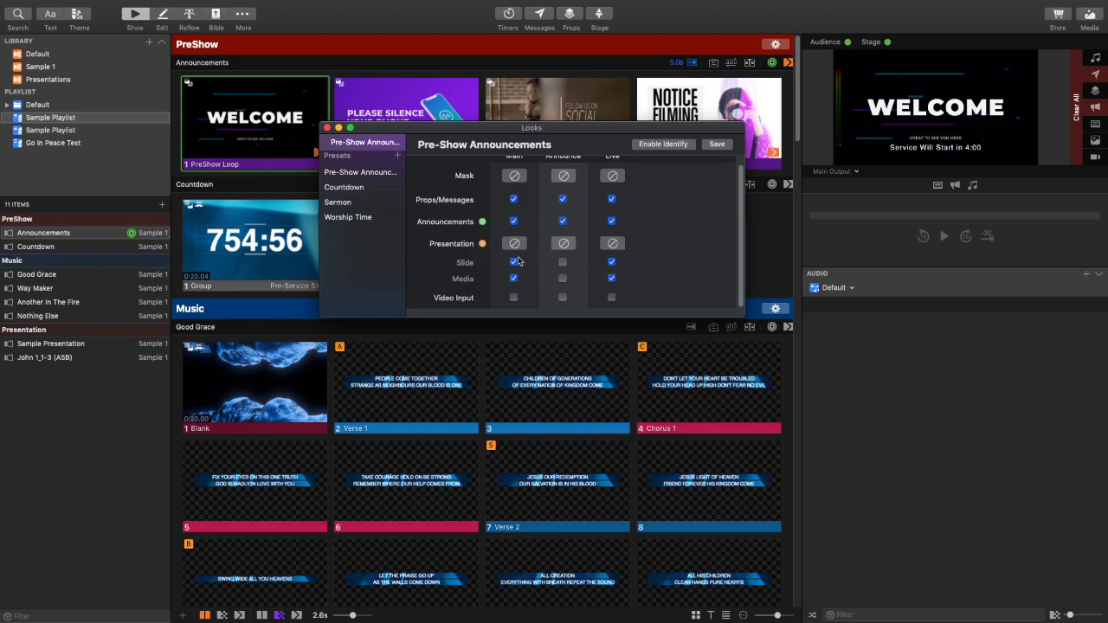
scroll(673, 268, "up", 1)
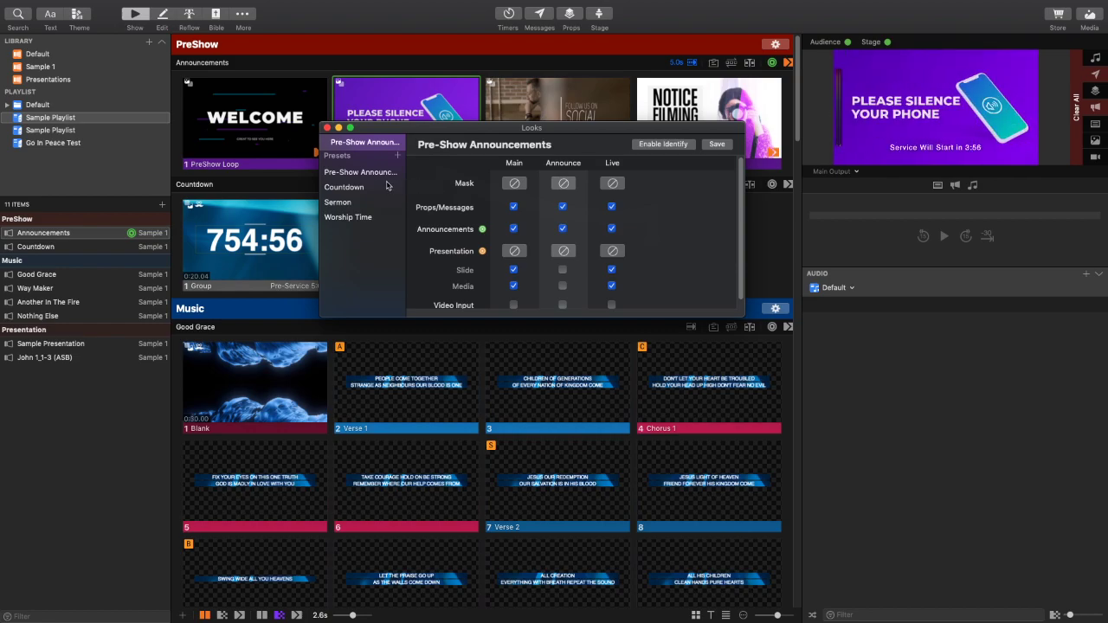
left_click(380, 173)
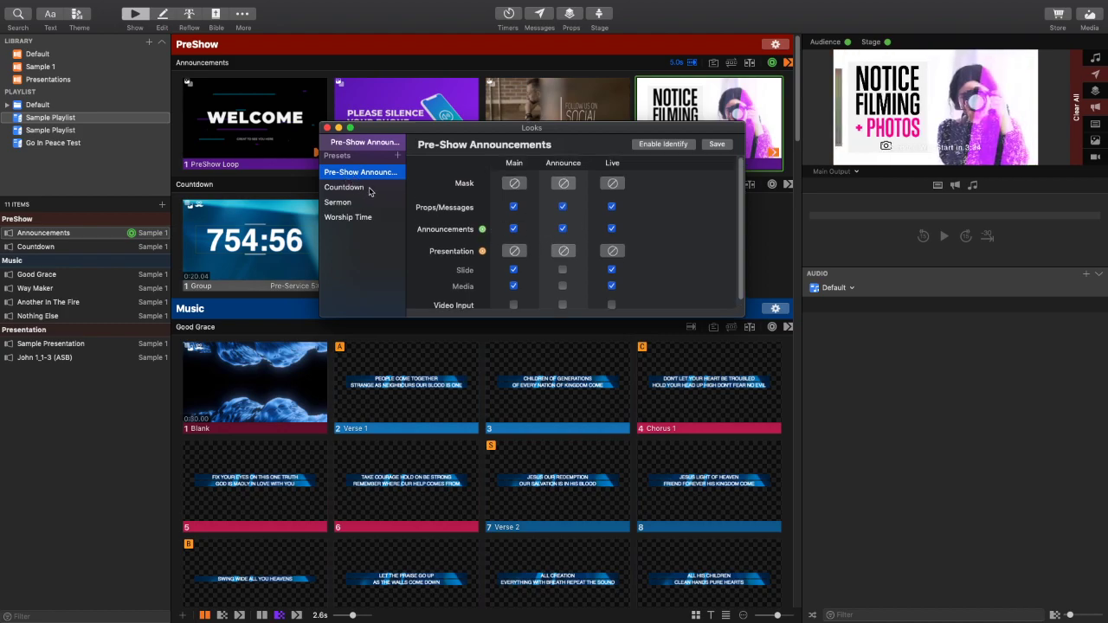
- Turn off video input on Main for the Countdown look, then close the Looks editor
left_click(371, 190)
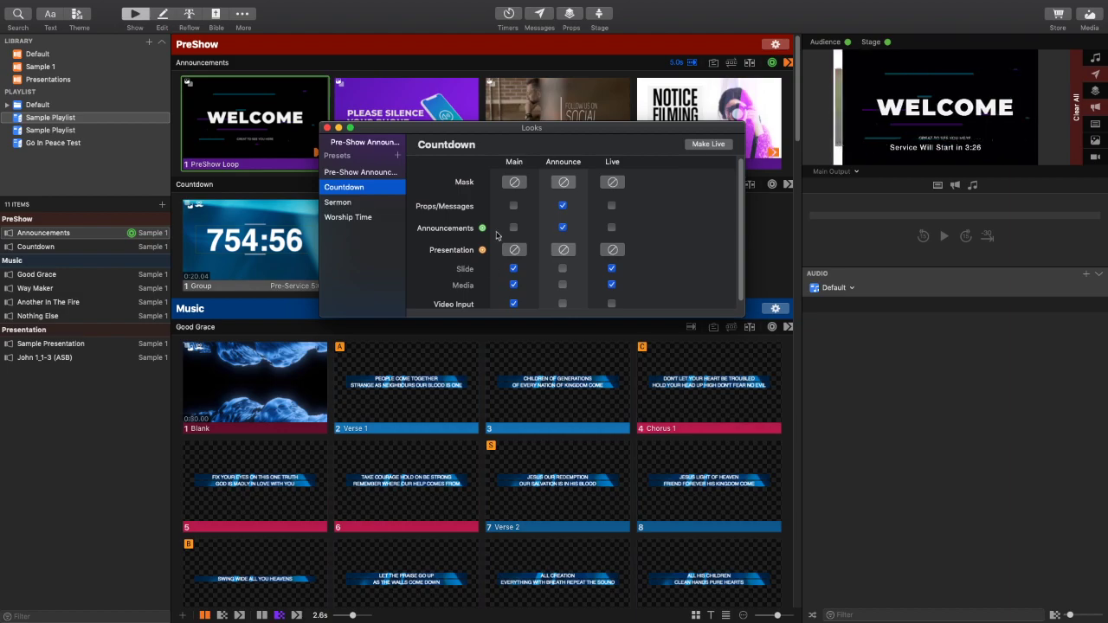
scroll(594, 285, "down", 1)
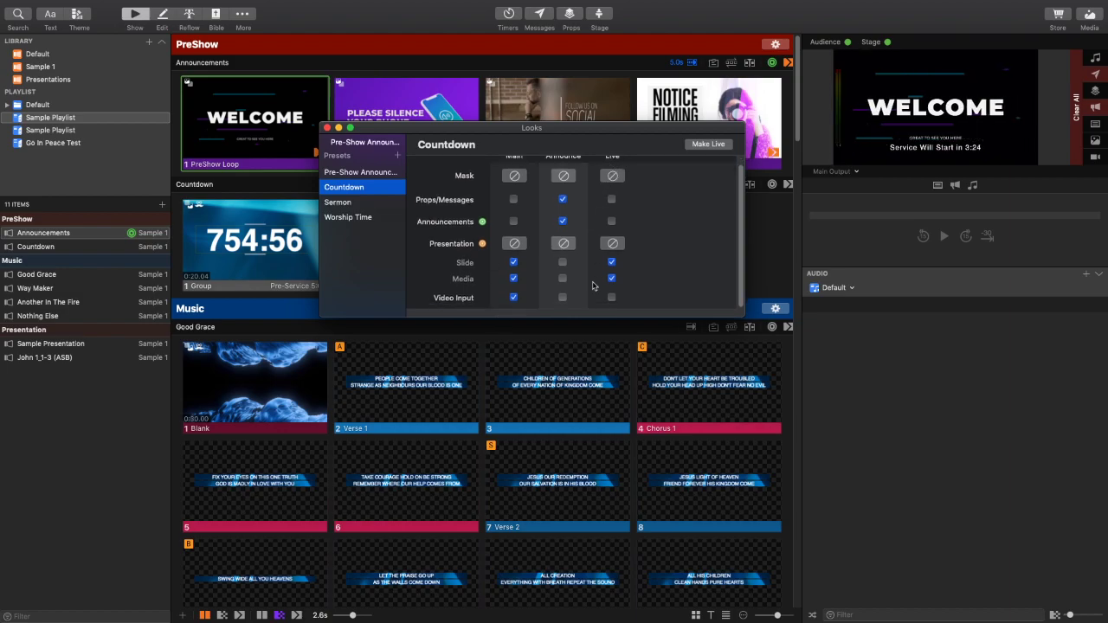
left_click(514, 298)
scroll(617, 255, "up", 1)
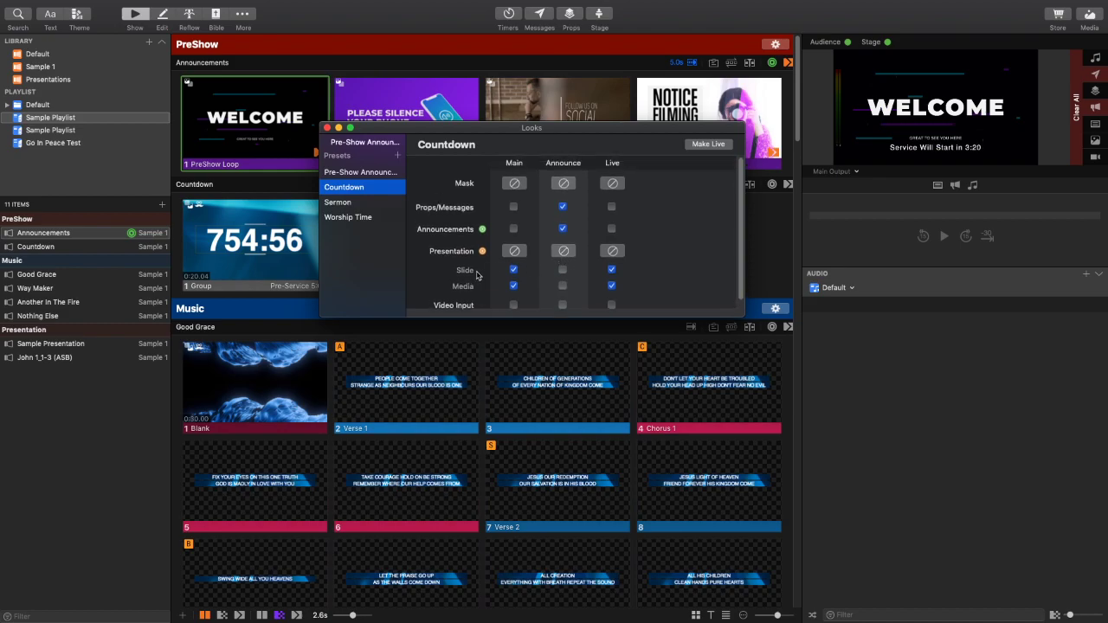
scroll(616, 173, "down", 1)
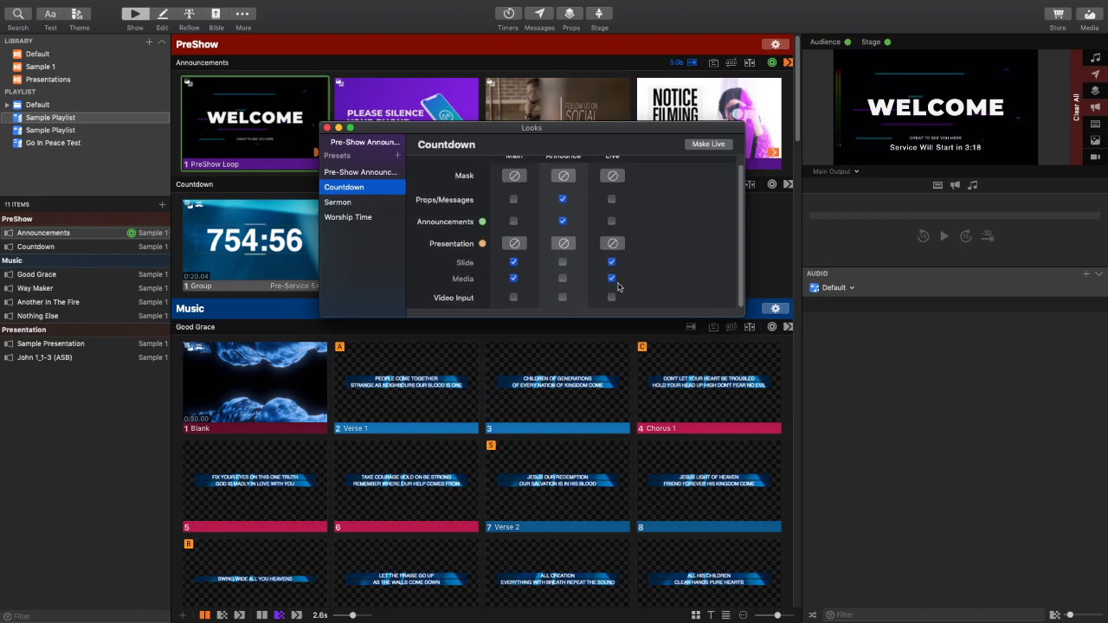
scroll(606, 174, "up", 1)
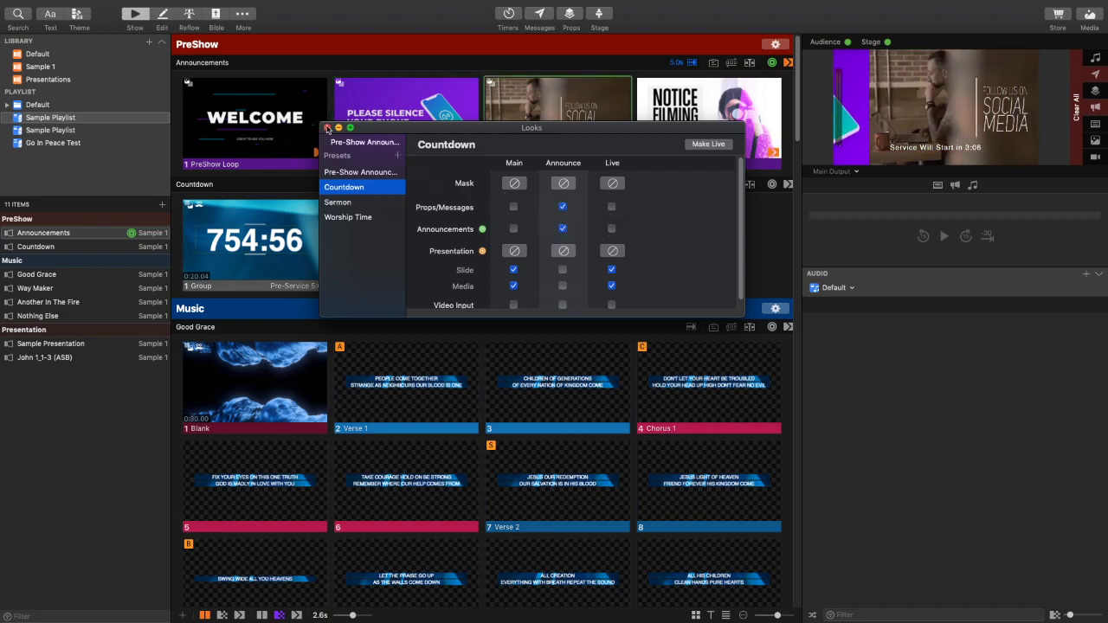
left_click(327, 128)
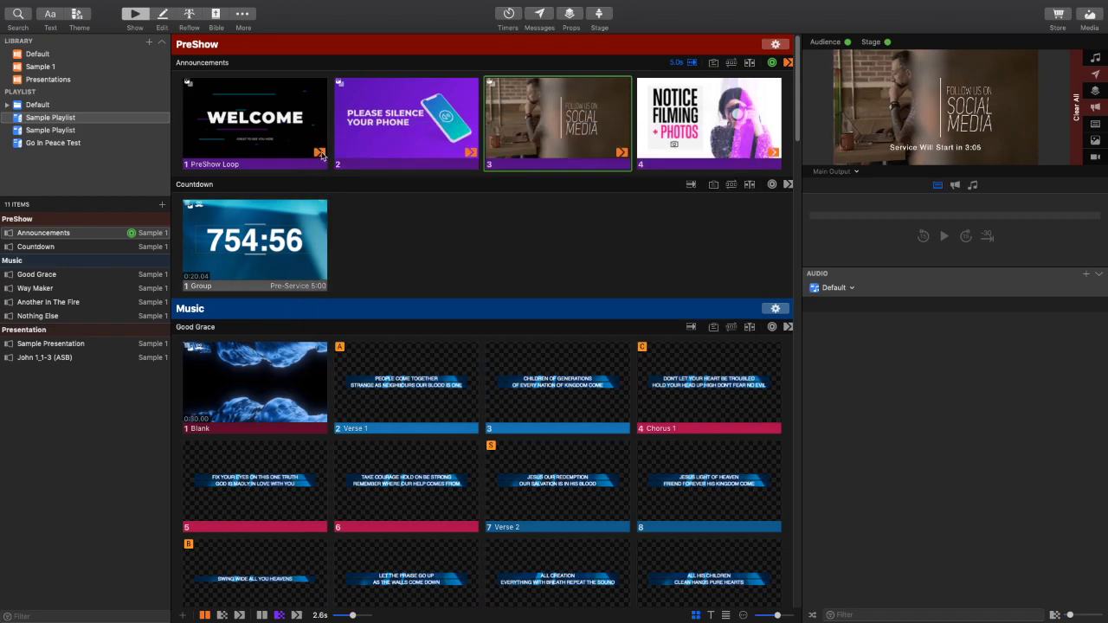
- Show the Countdown slide on the audience output and keep Countdown as the live look
left_click(277, 259)
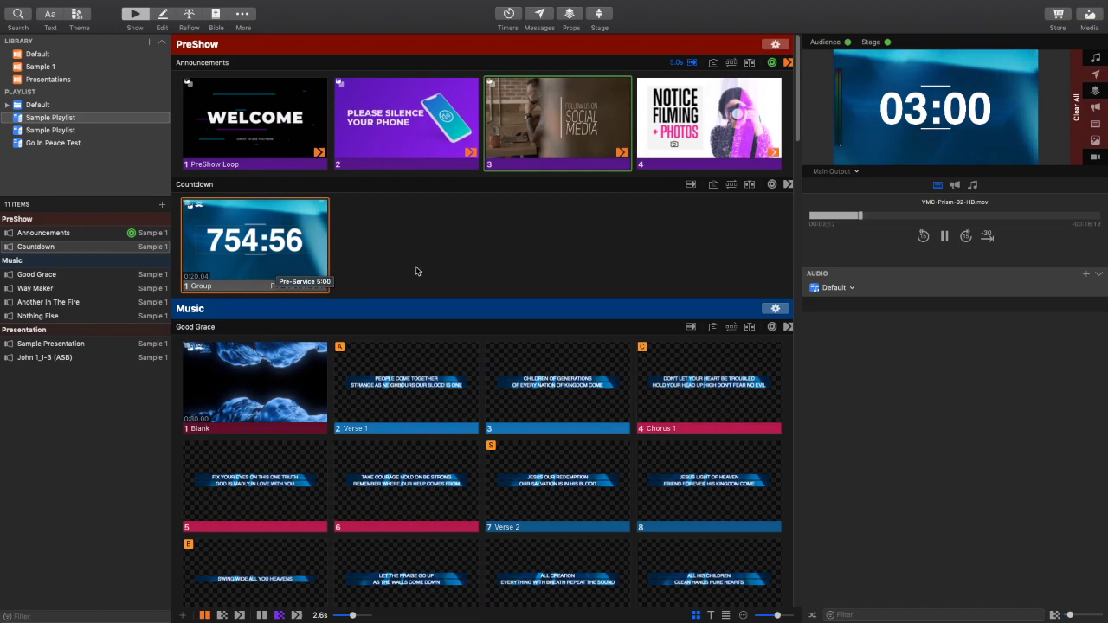
left_click(216, 6)
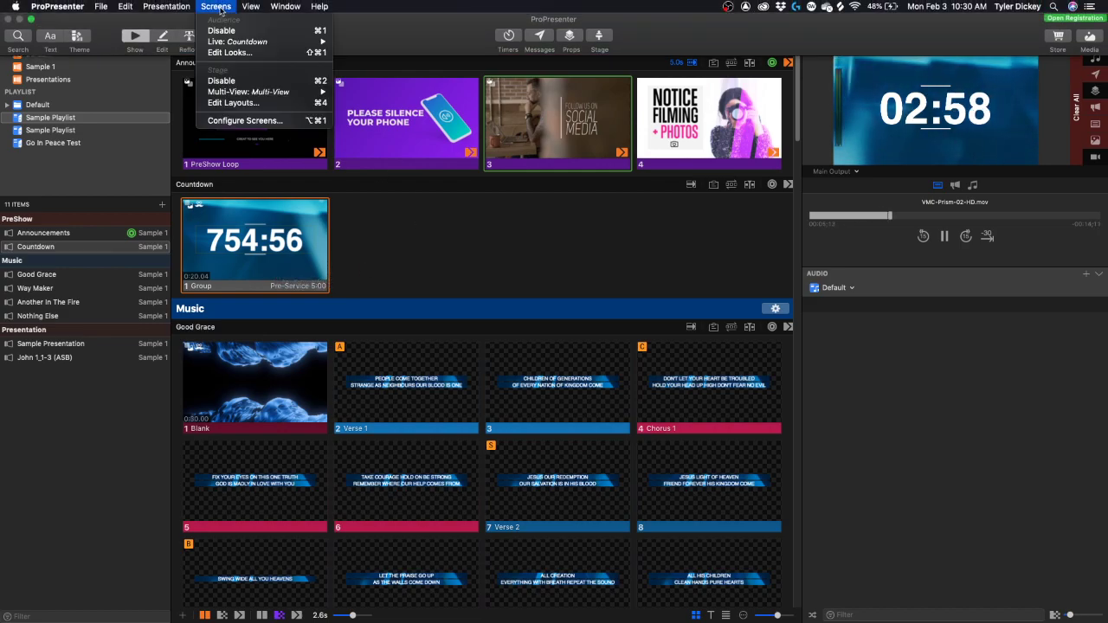
mouse_move(252, 42)
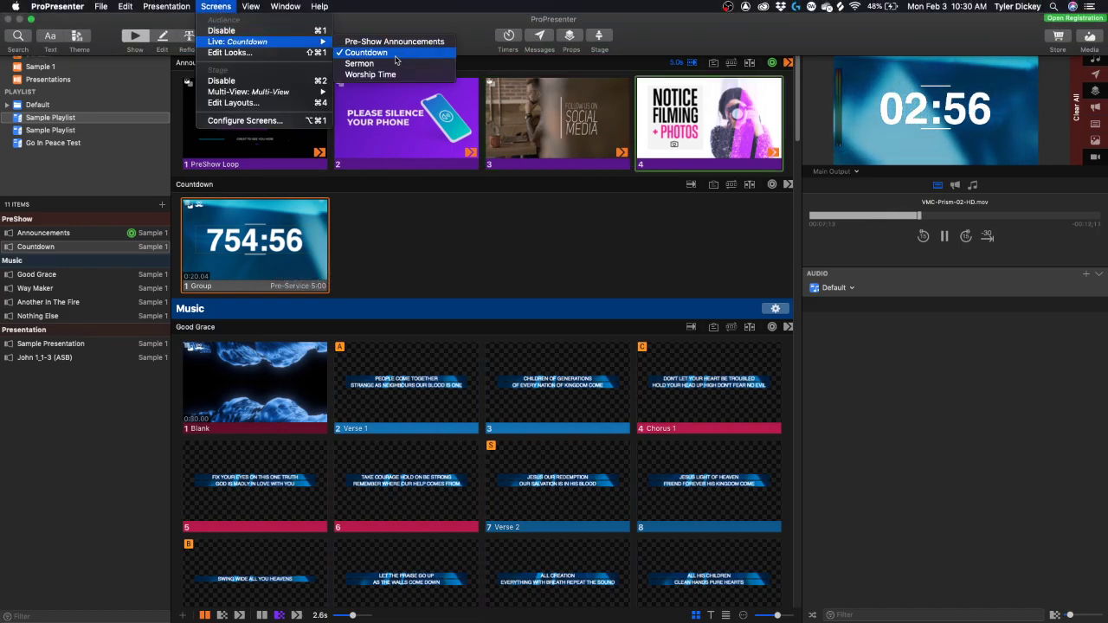
left_click(442, 241)
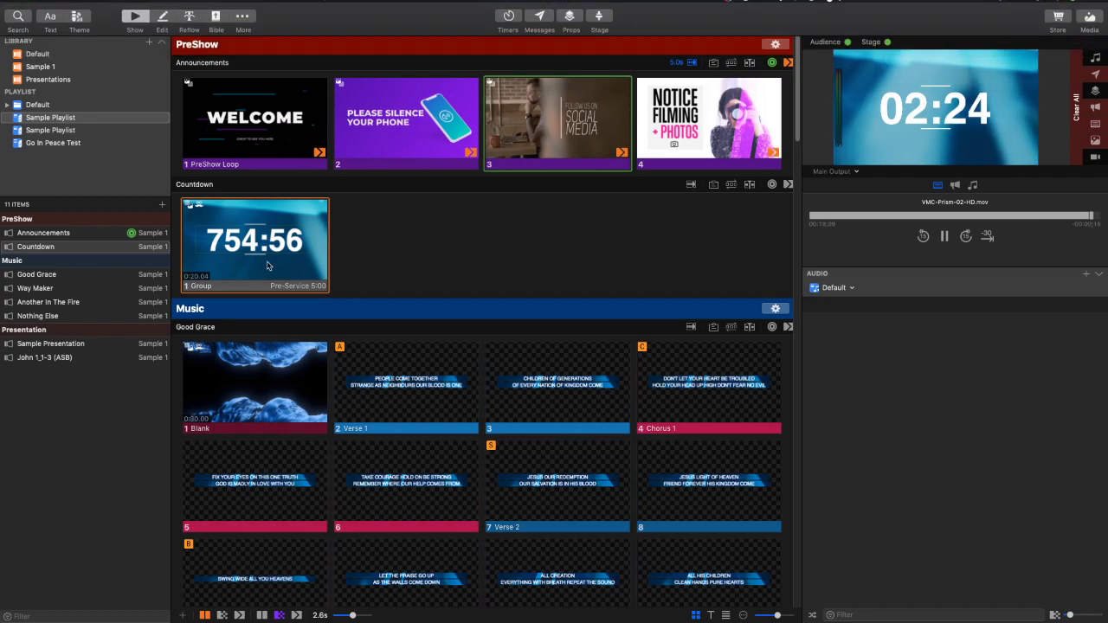
- Open the Looks editor and delete the old Worship Time and Sermon looks
left_click(216, 6)
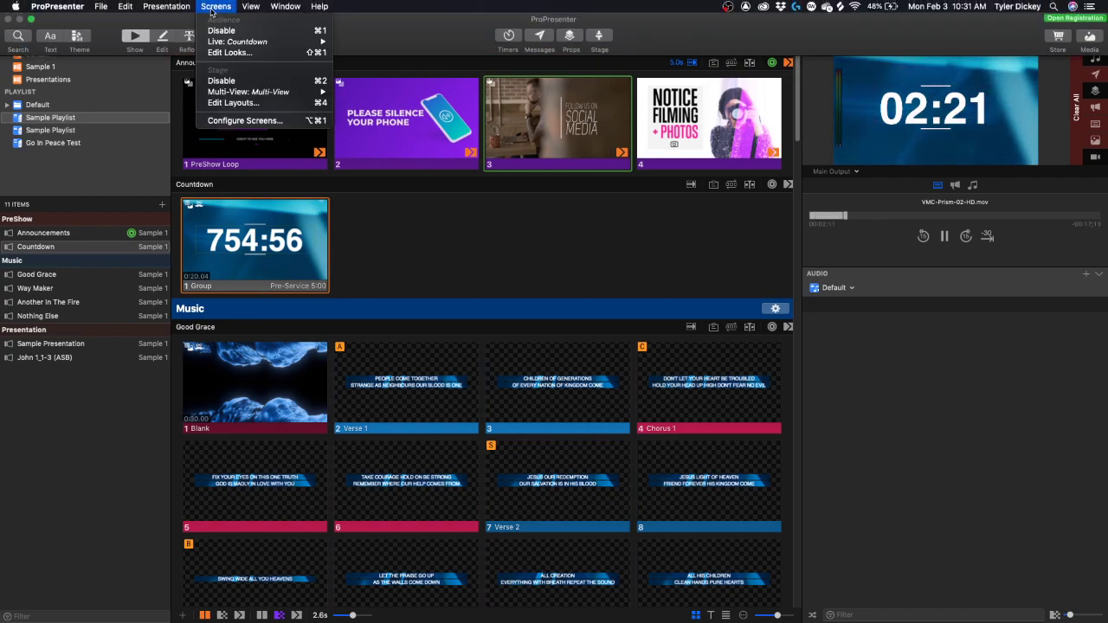
left_click(252, 52)
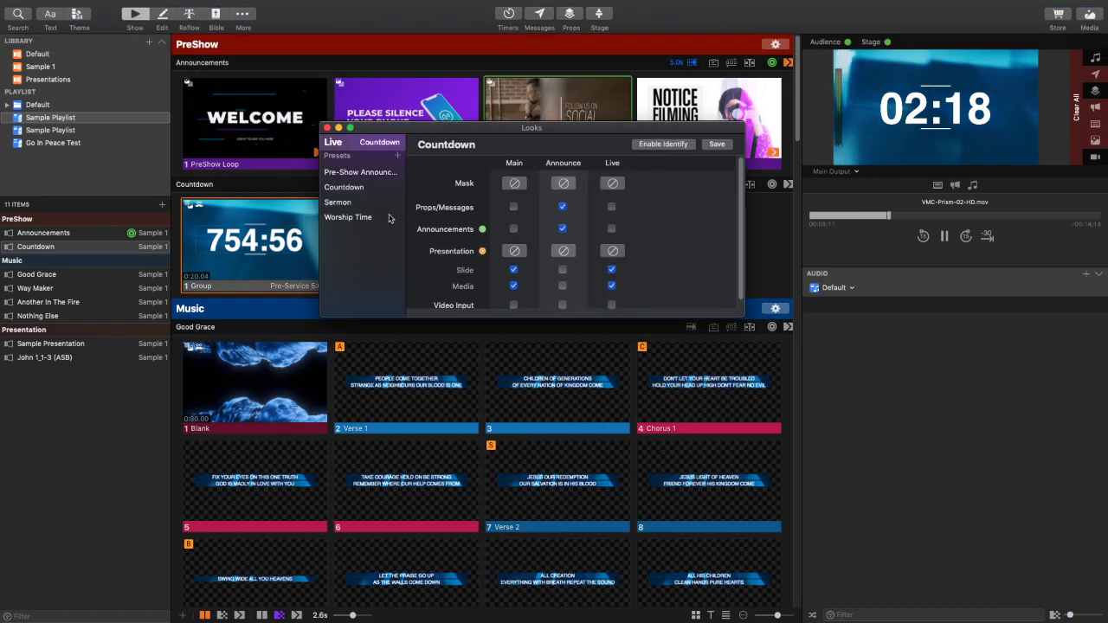
right_click(364, 222)
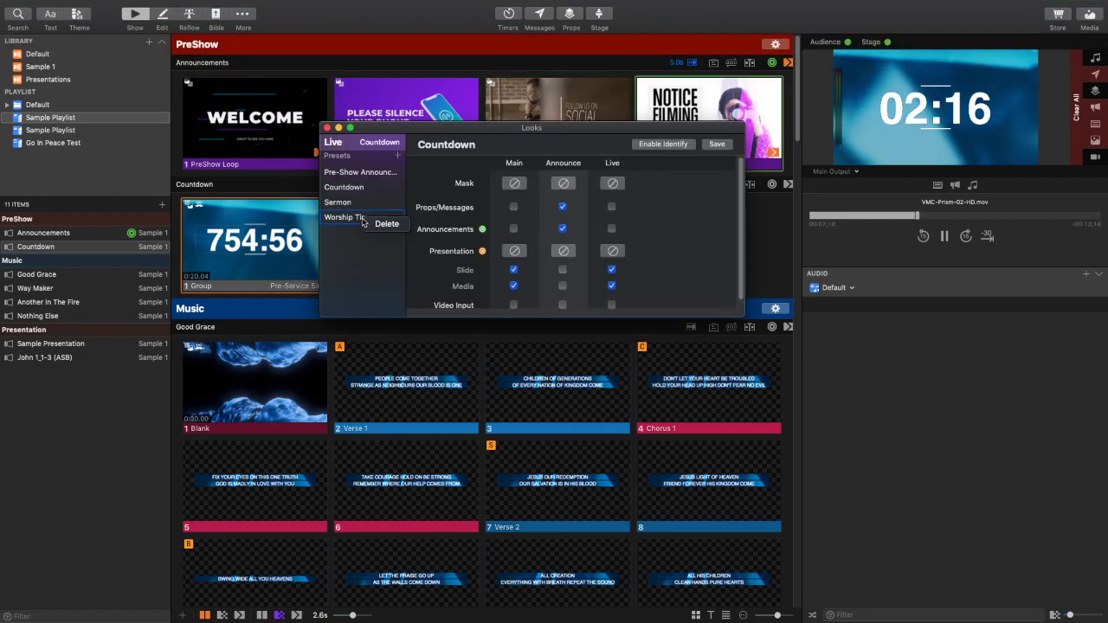
left_click(383, 223)
right_click(366, 202)
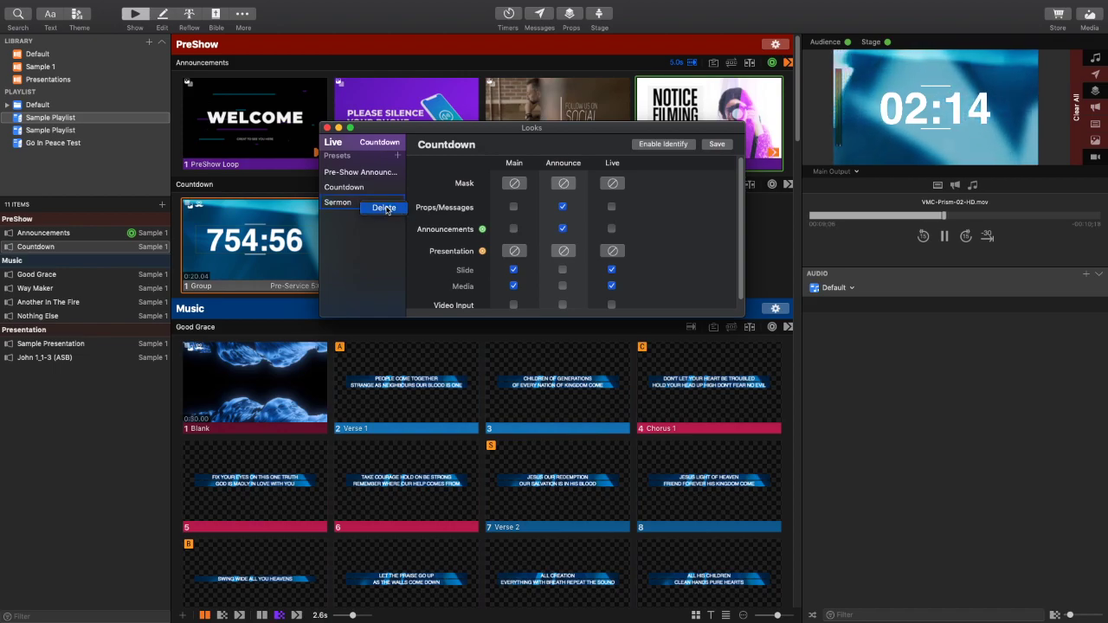
left_click(385, 208)
- Add a new look preset and name it 'Worship Time'
left_click(399, 155)
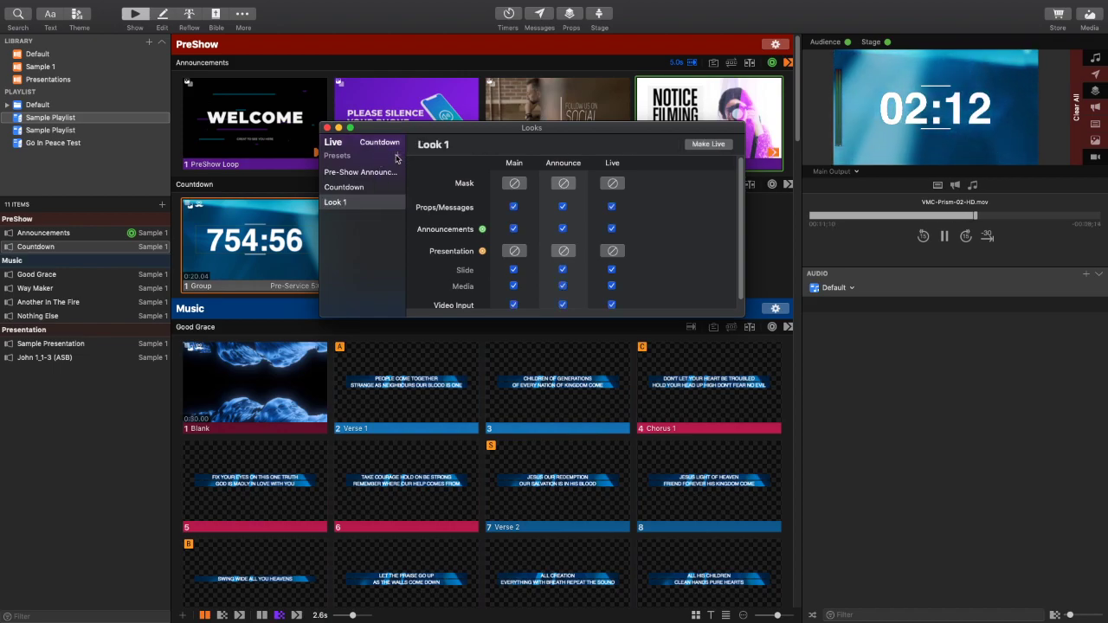
double_click(466, 143)
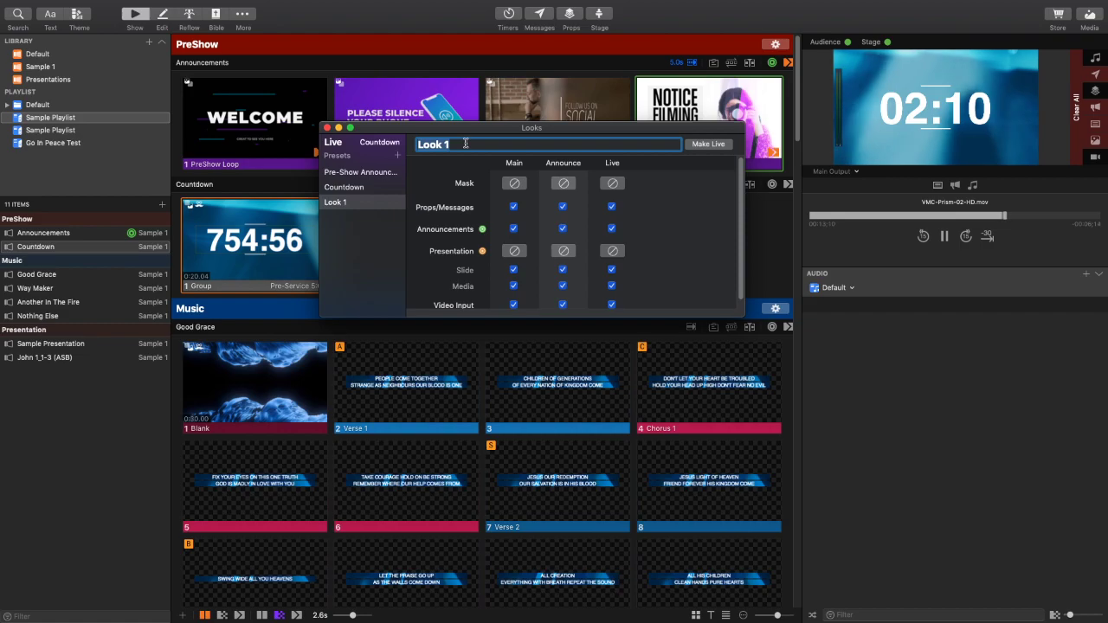
type("Worship Time")
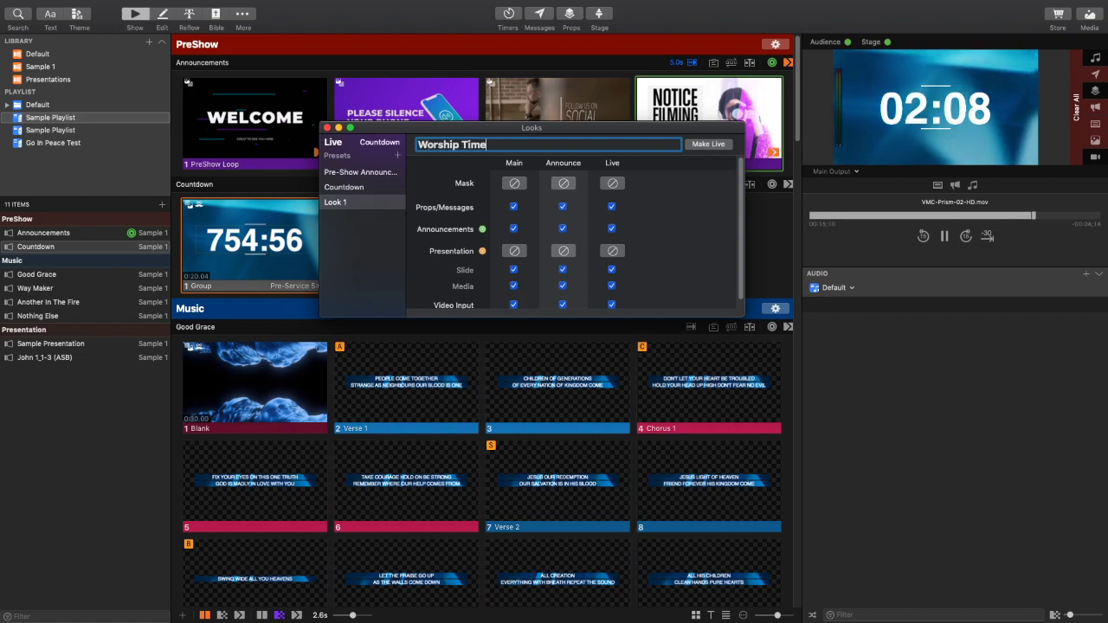
key("Return")
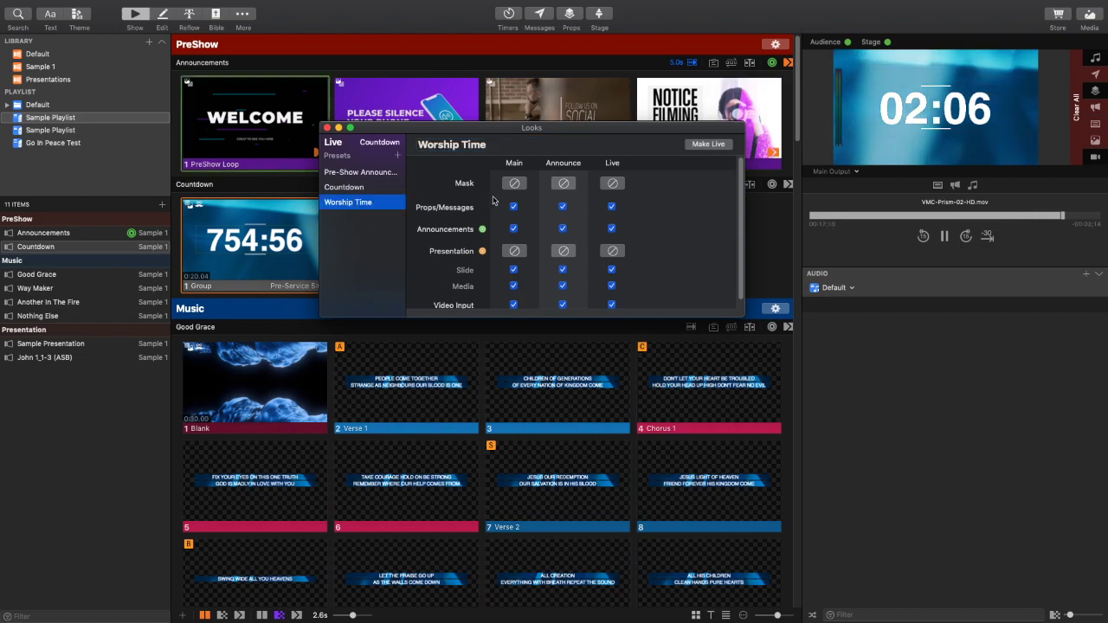
- Uncheck Slide, Media and Video Input for the Announce screen
left_click(563, 269)
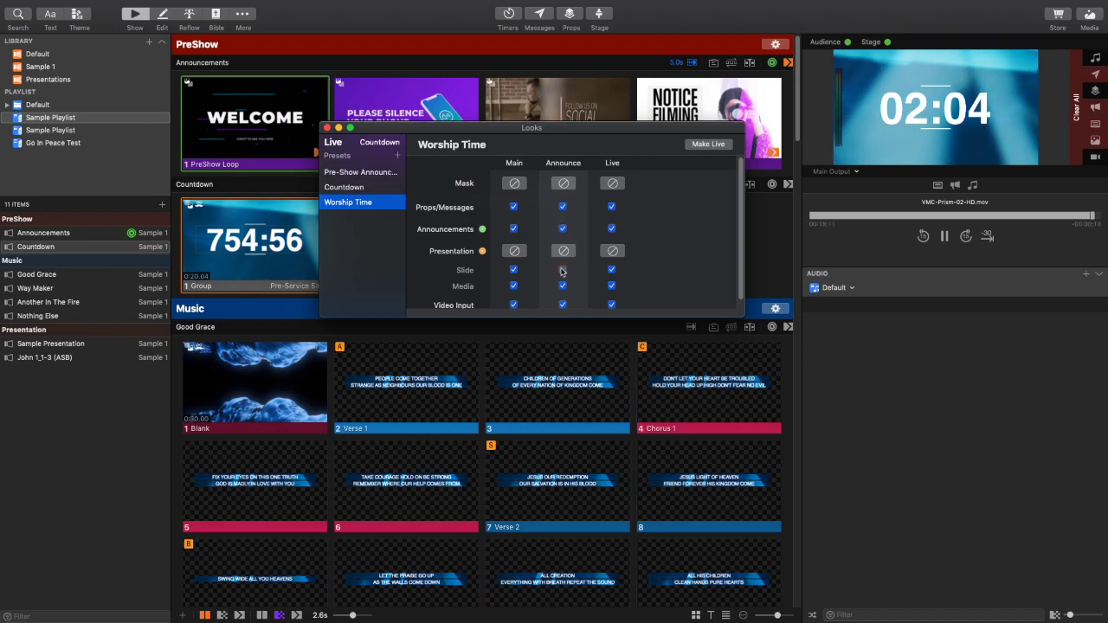
left_click(563, 285)
left_click(563, 304)
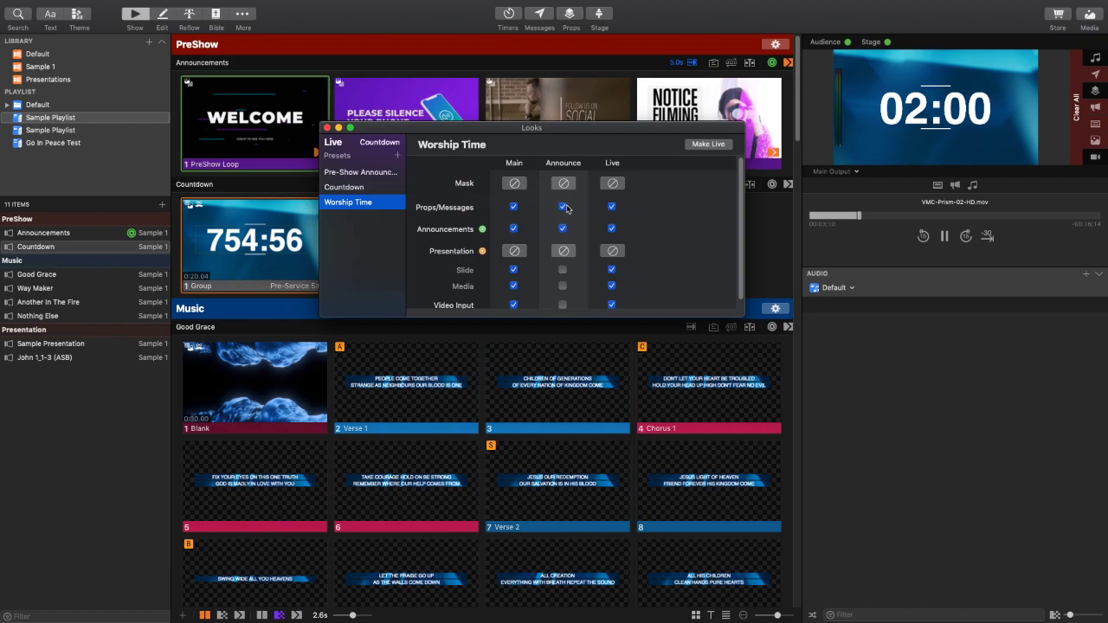
- Uncheck Announcements, Props/Messages and Video Input for the Main screen
scroll(517, 231, "down", 1)
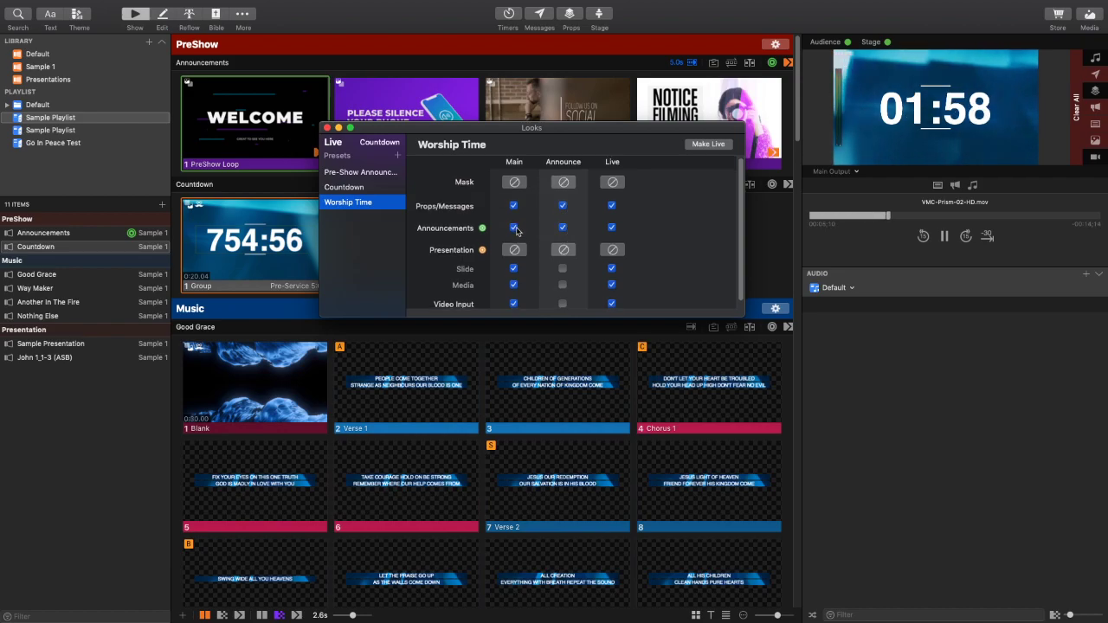
left_click(514, 227)
left_click(515, 206)
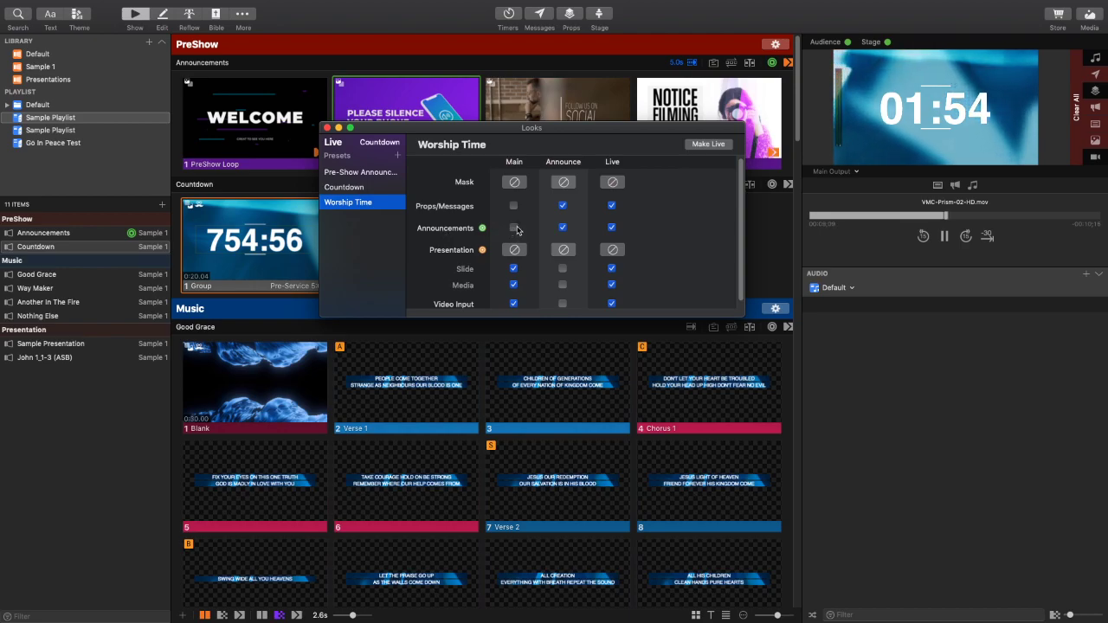
scroll(513, 232, "down", 1)
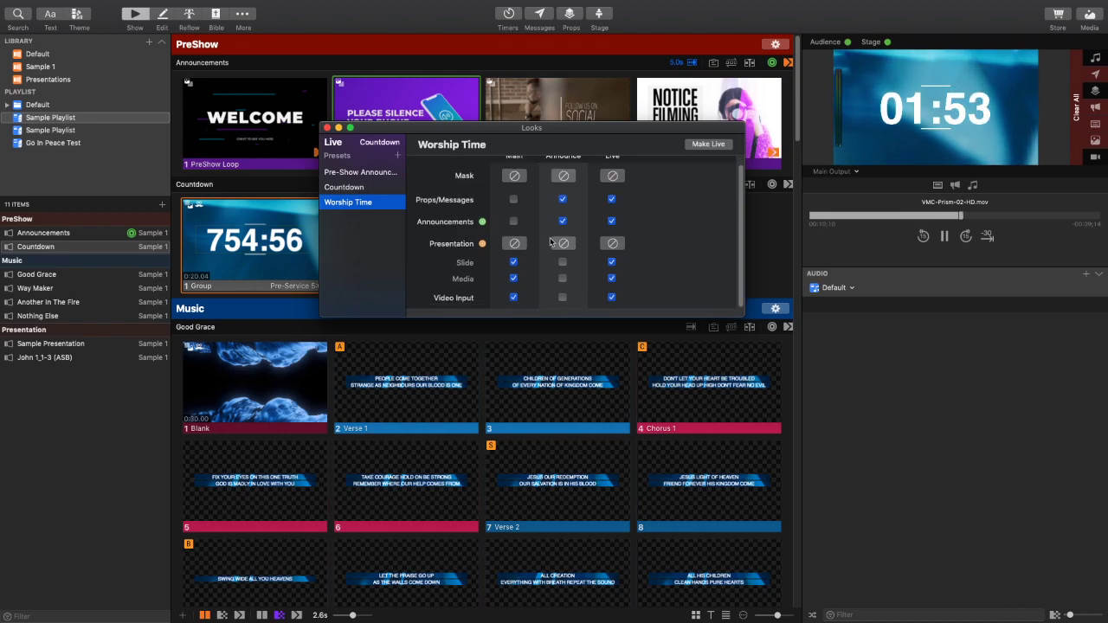
left_click(515, 297)
- Uncheck Video Input, Announcements and Props/Messages for the Live screen
left_click(612, 297)
left_click(612, 221)
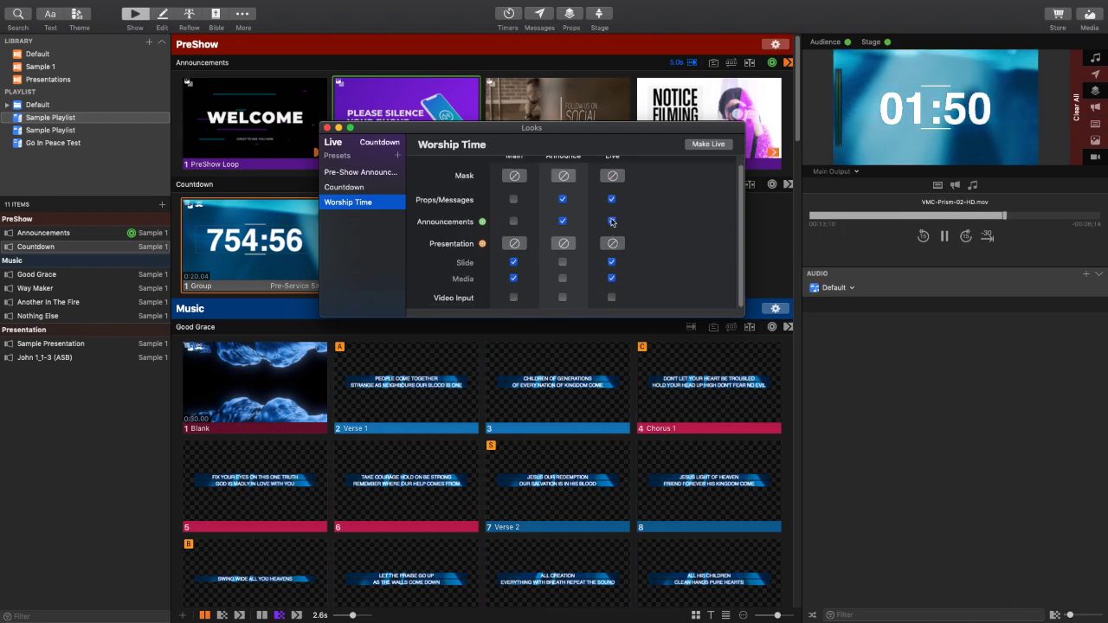
left_click(613, 200)
scroll(617, 209, "up", 1)
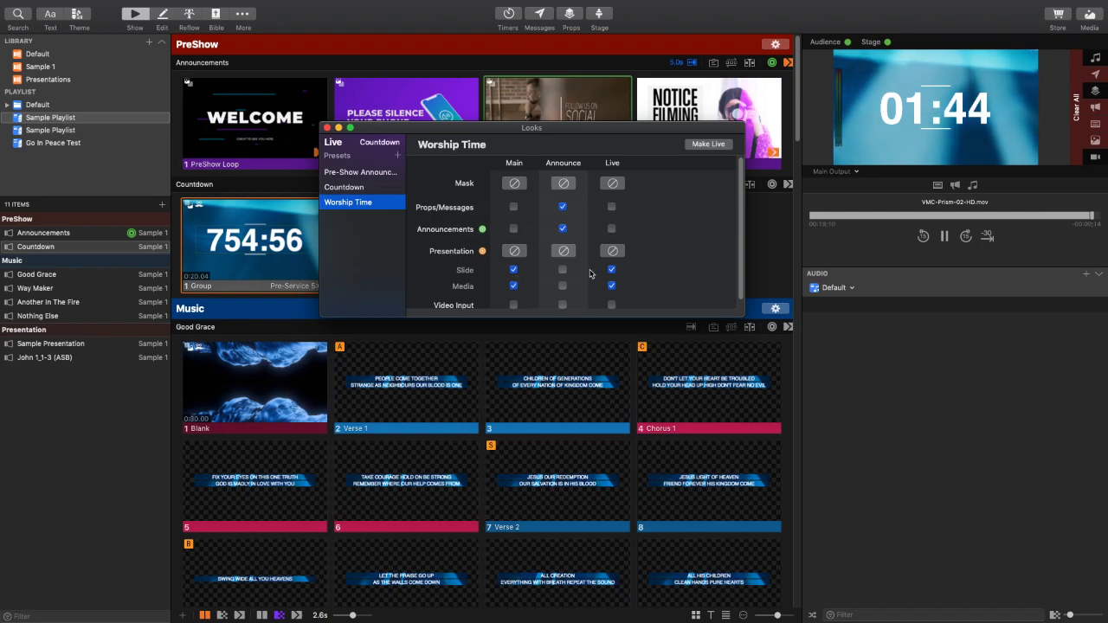
scroll(633, 276, "down", 1)
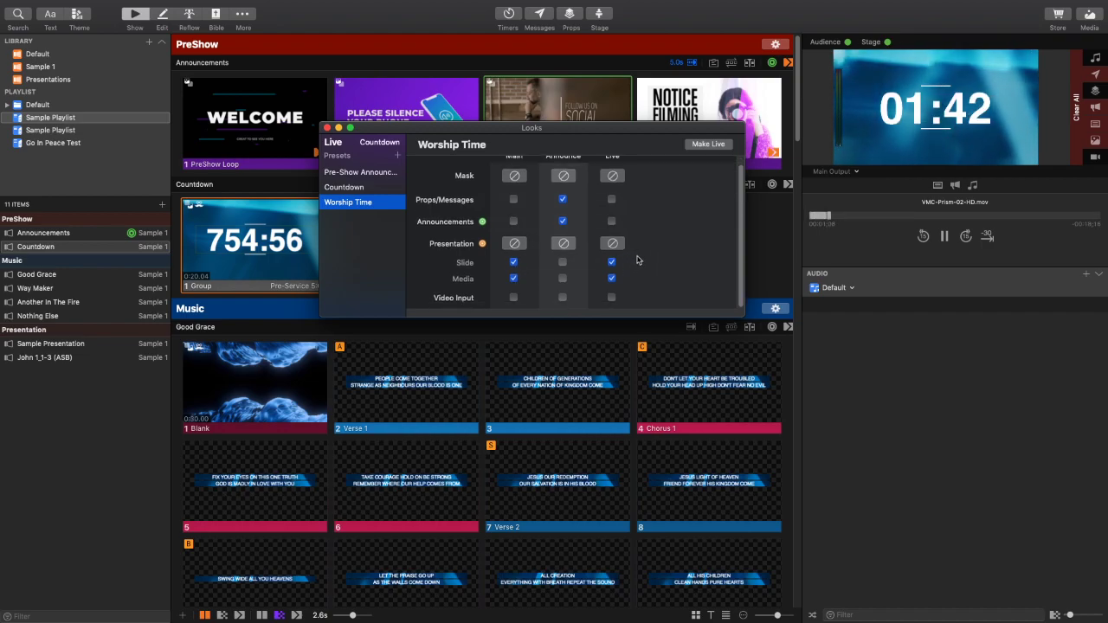
scroll(615, 246, "up", 1)
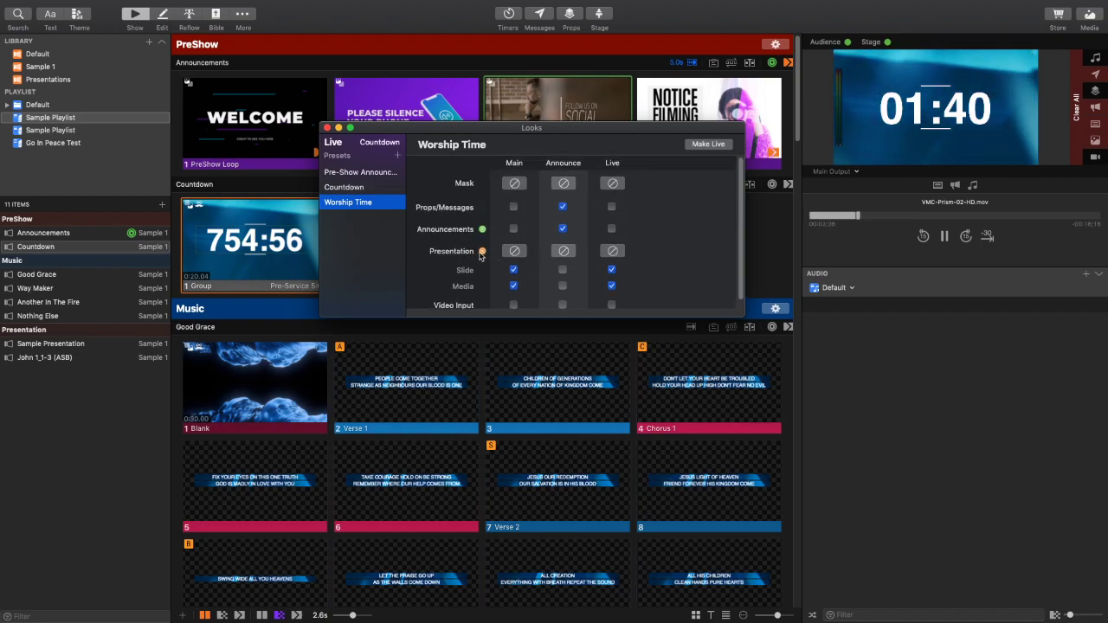
- Choose Text Only Styles > Helvetica Lower Third-Transparent for Live presentations
left_click(613, 251)
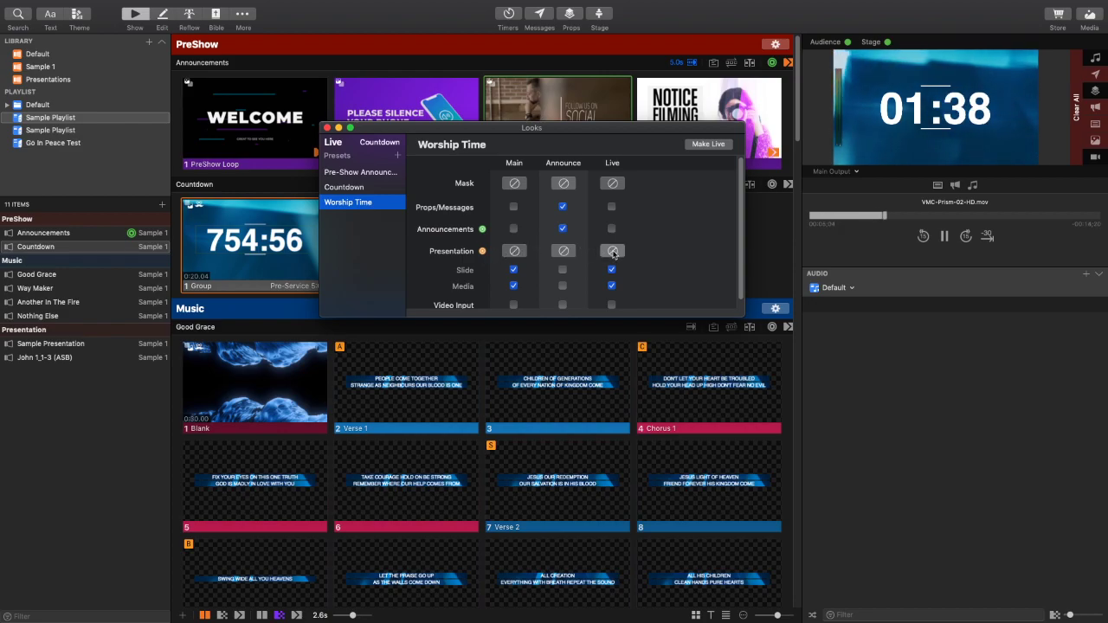
left_click(615, 252)
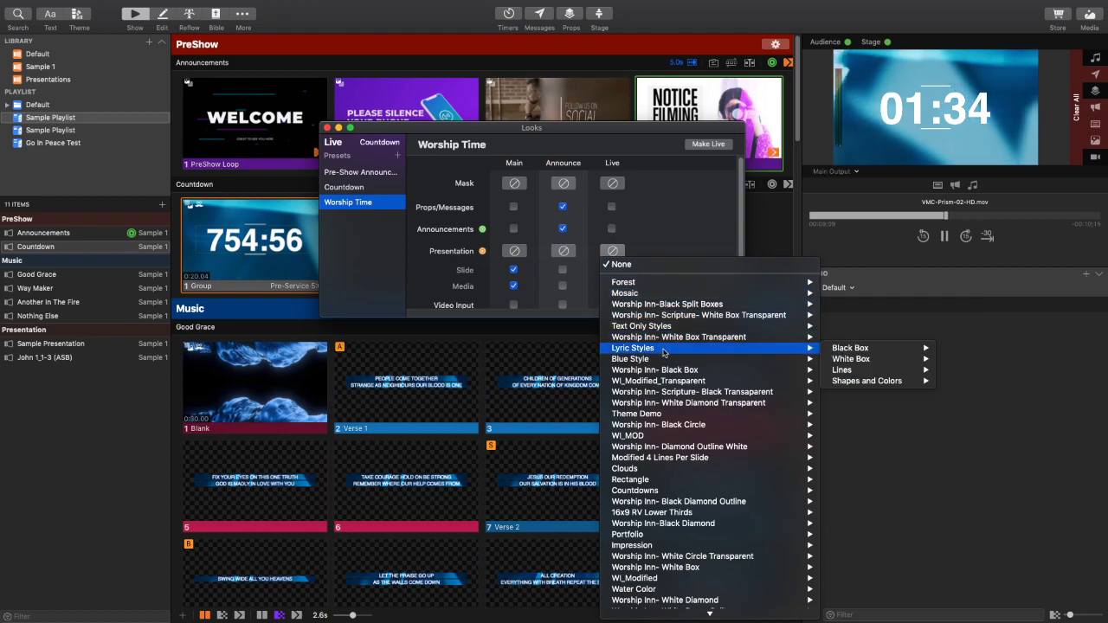
mouse_move(674, 329)
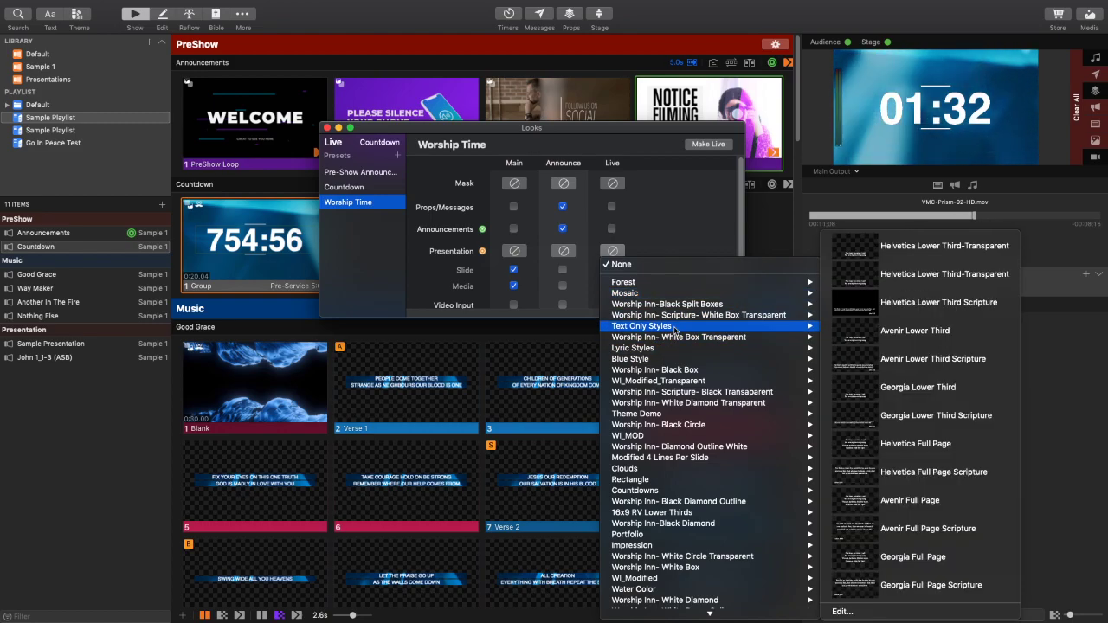
left_click(912, 276)
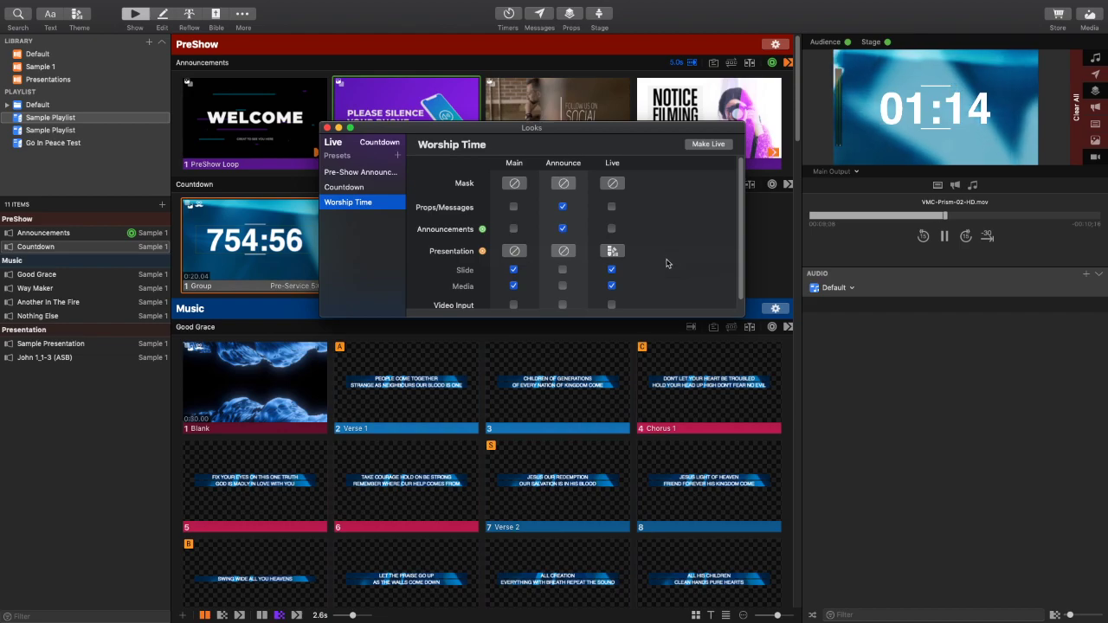
scroll(672, 256, "down", 1)
scroll(672, 253, "up", 1)
- Reapply Helvetica Lower Third-Transparent as the Live screen's presentation style
left_click(613, 251)
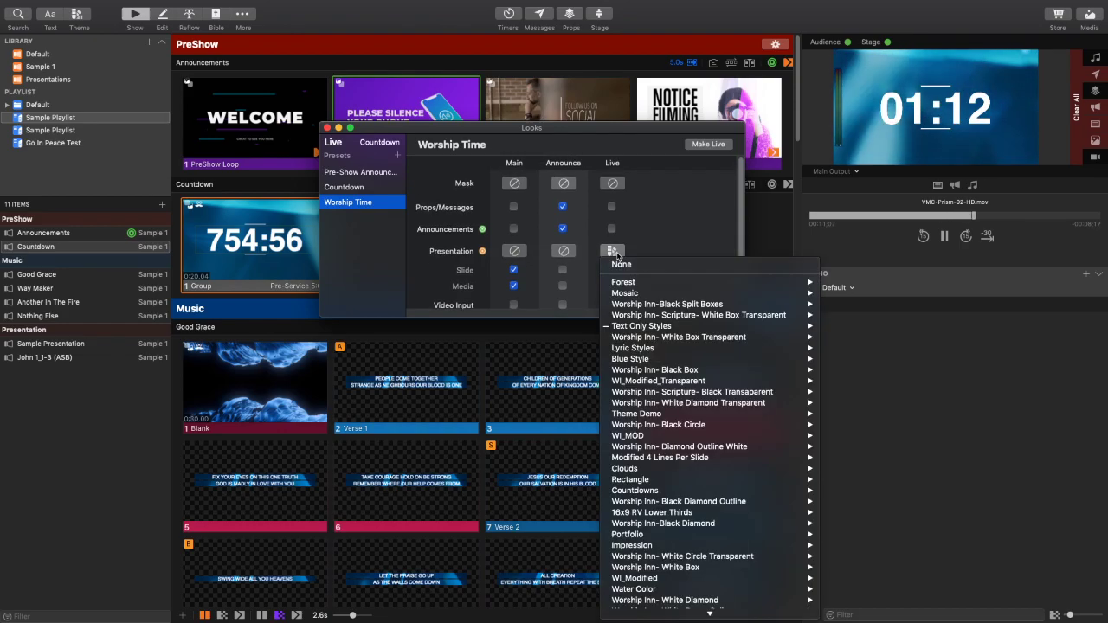
mouse_move(694, 329)
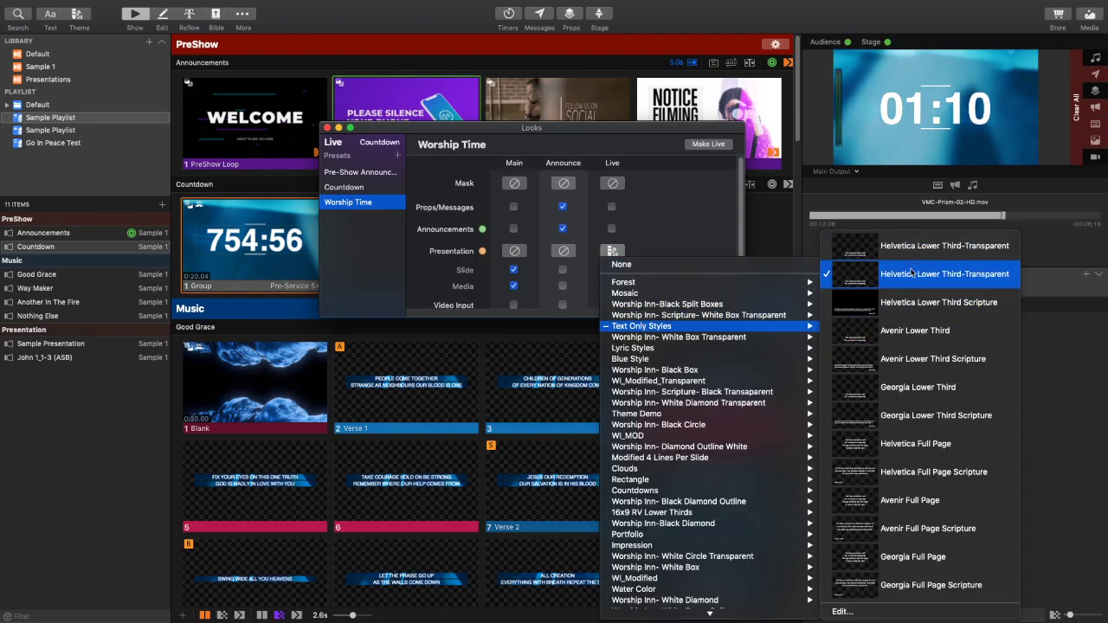
mouse_move(736, 338)
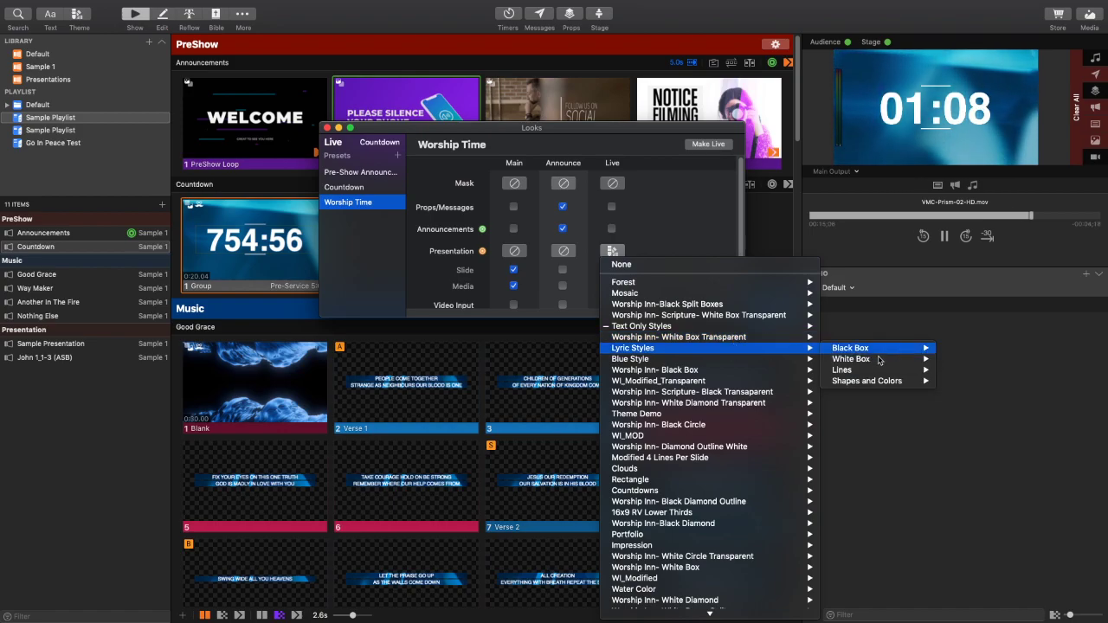
mouse_move(892, 359)
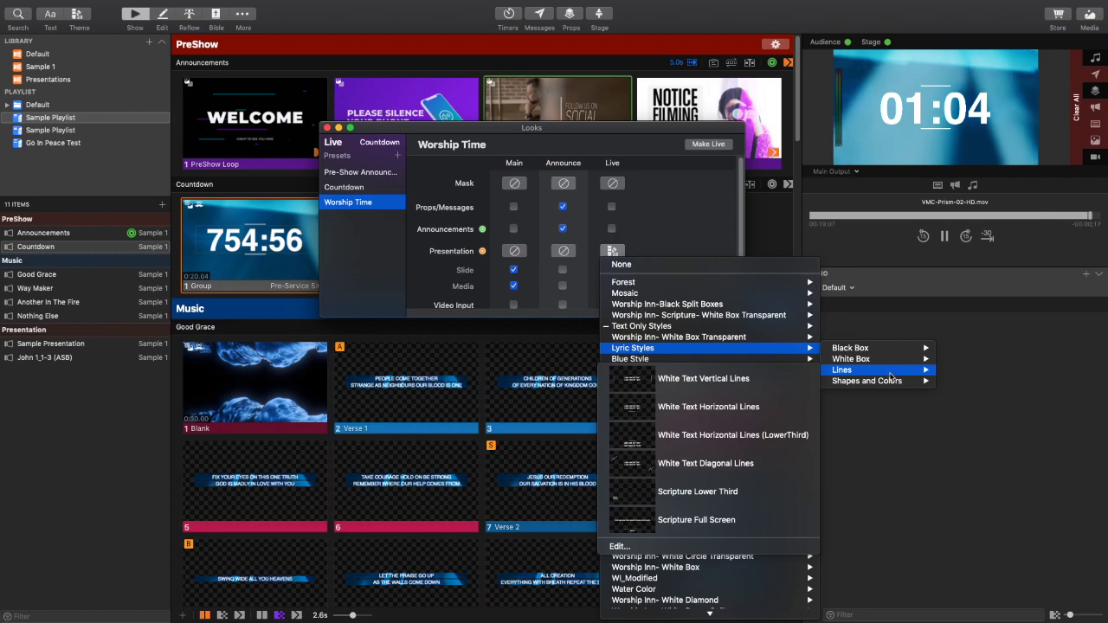
mouse_move(896, 389)
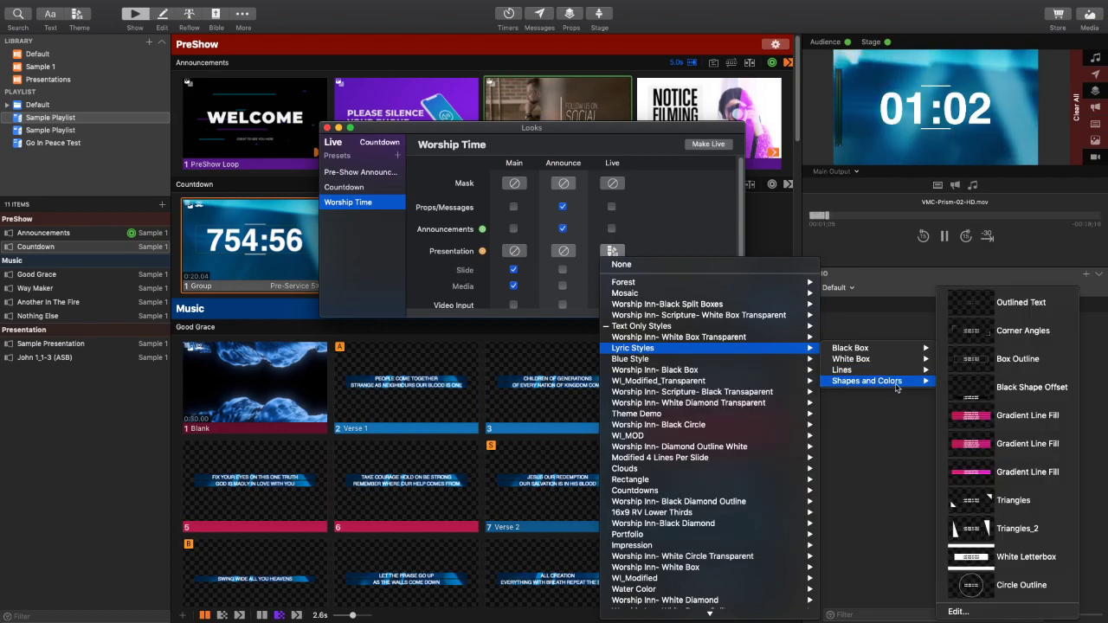
mouse_move(797, 327)
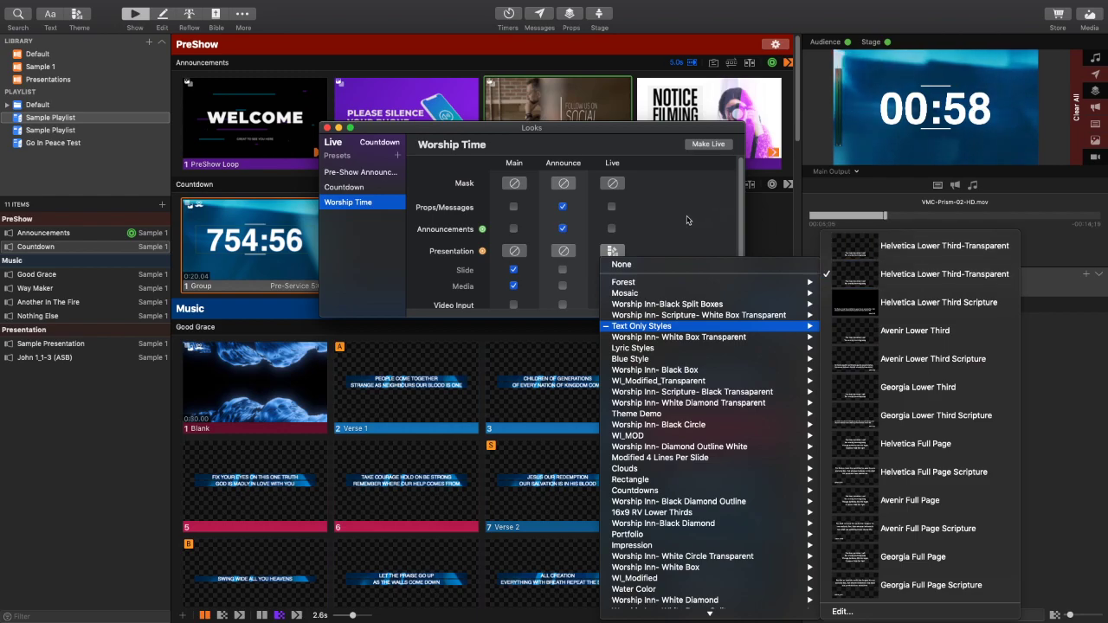
left_click(935, 275)
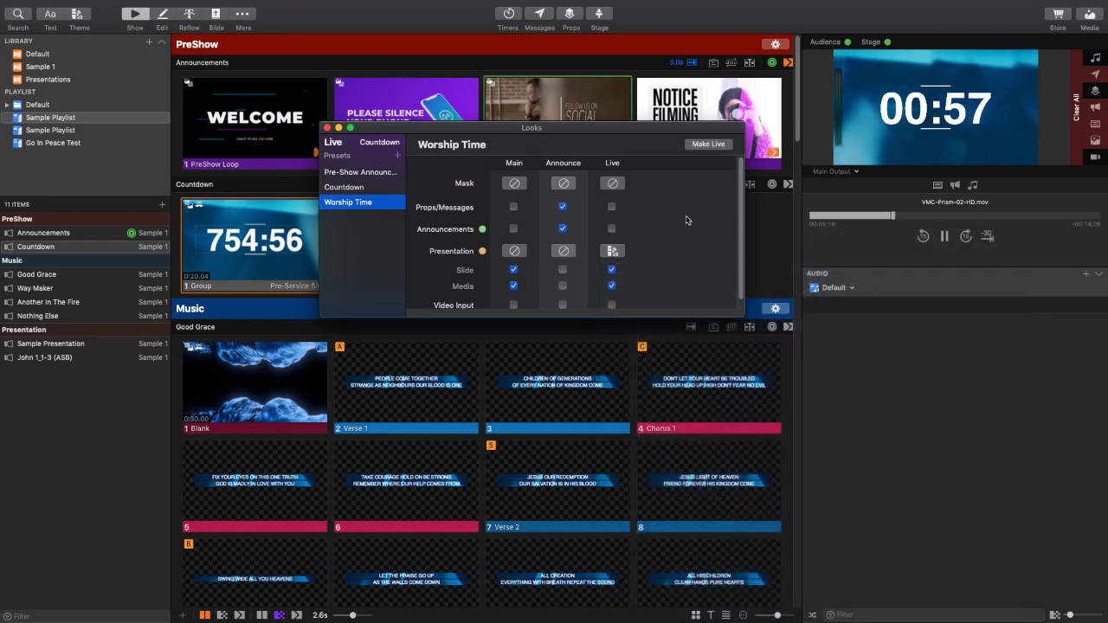
- Close the Looks editor and remove the Blank slide's existing Audience Look action
left_click(326, 128)
right_click(225, 399)
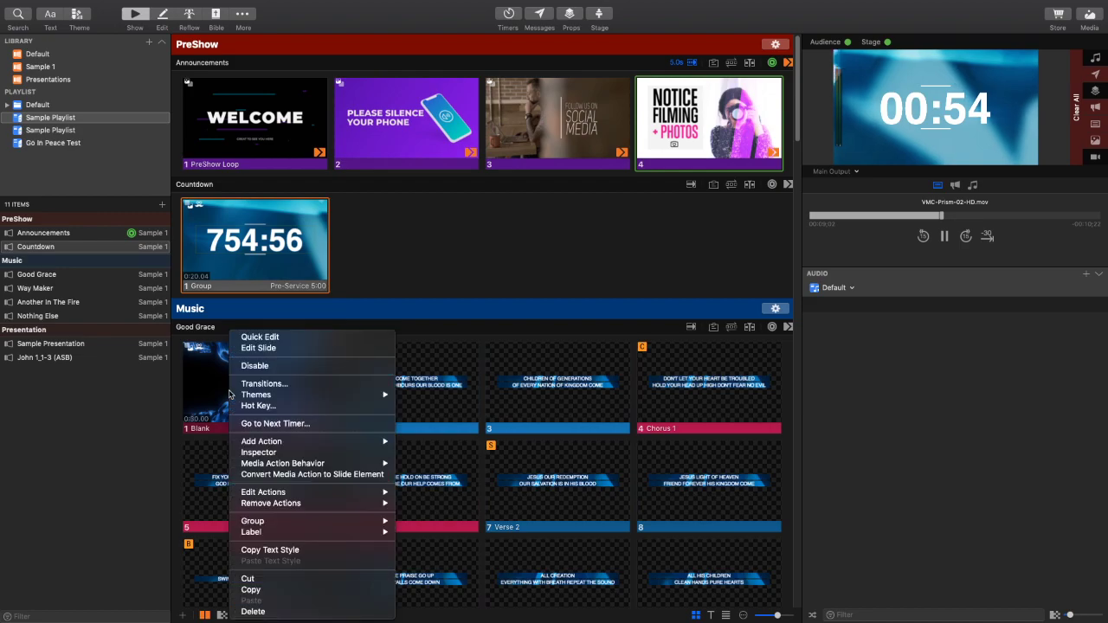
mouse_move(293, 503)
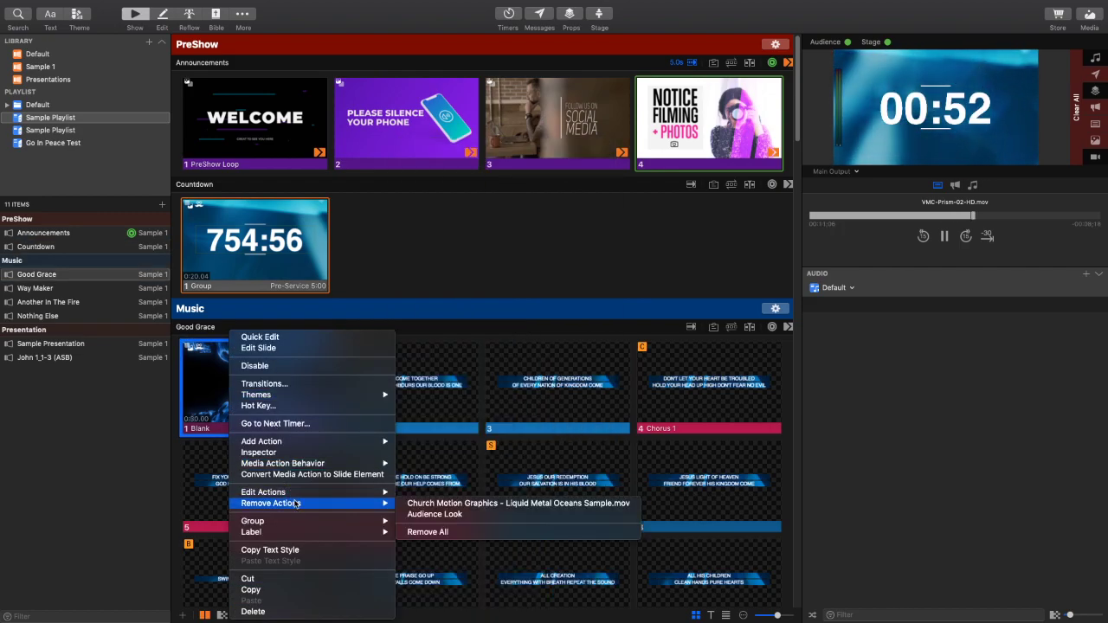
left_click(433, 513)
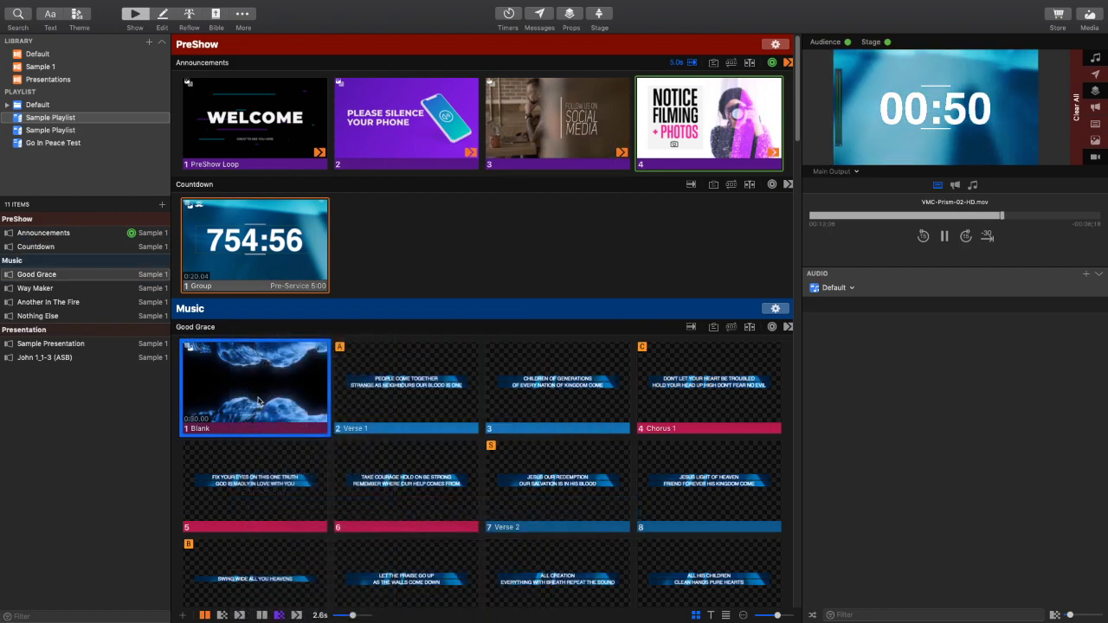
scroll(259, 398, "down", 2)
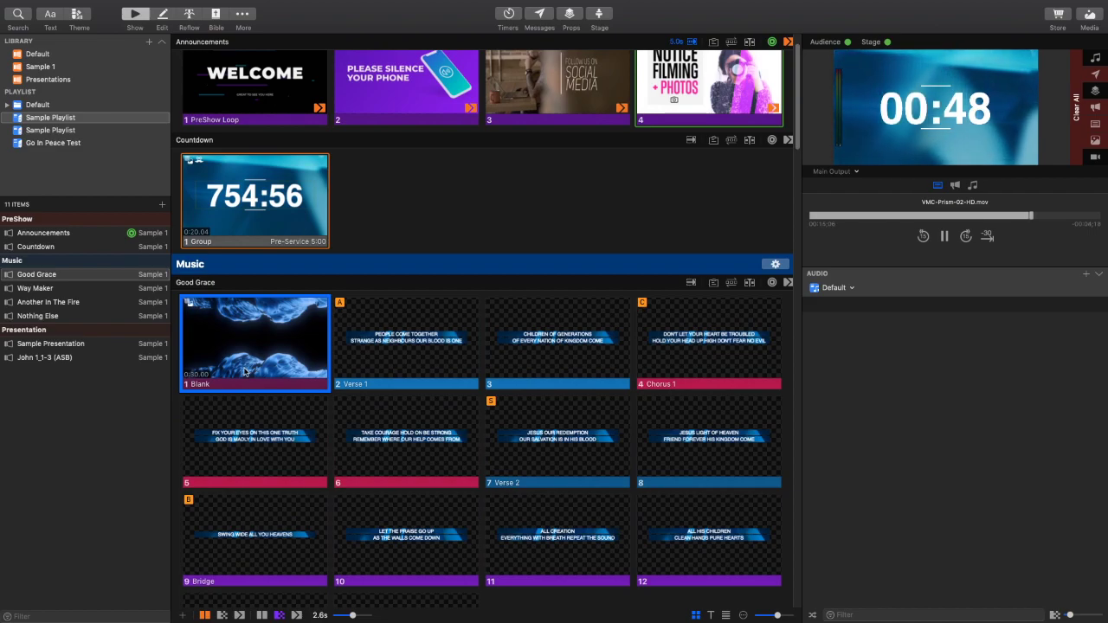
- Add an Audience Look action to the Blank slide that cues Worship Time
right_click(240, 342)
mouse_move(511, 454)
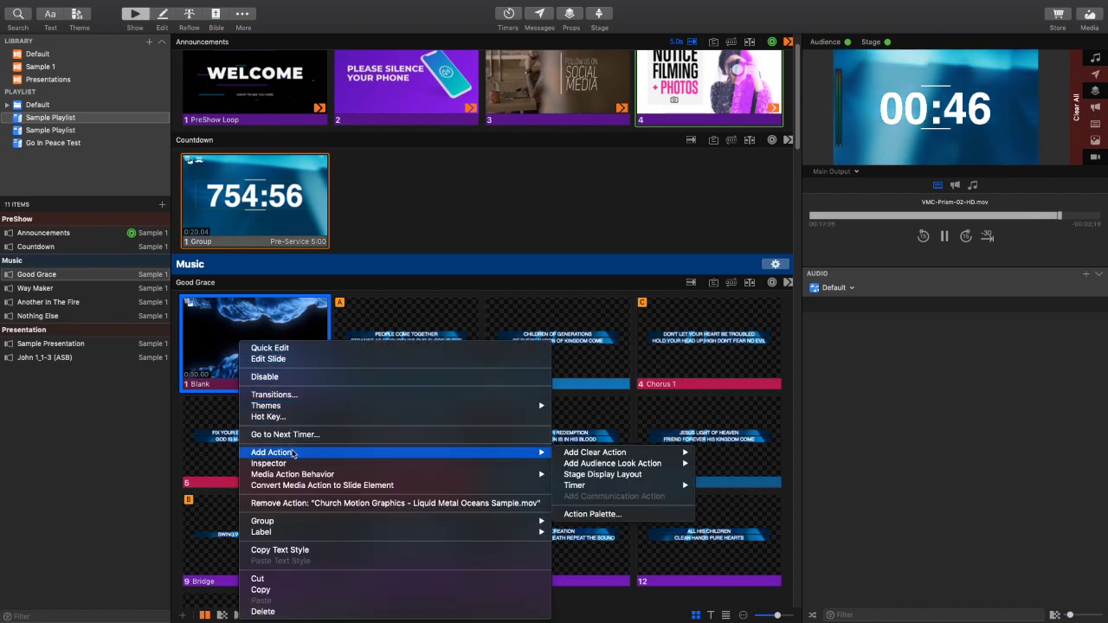
mouse_move(606, 465)
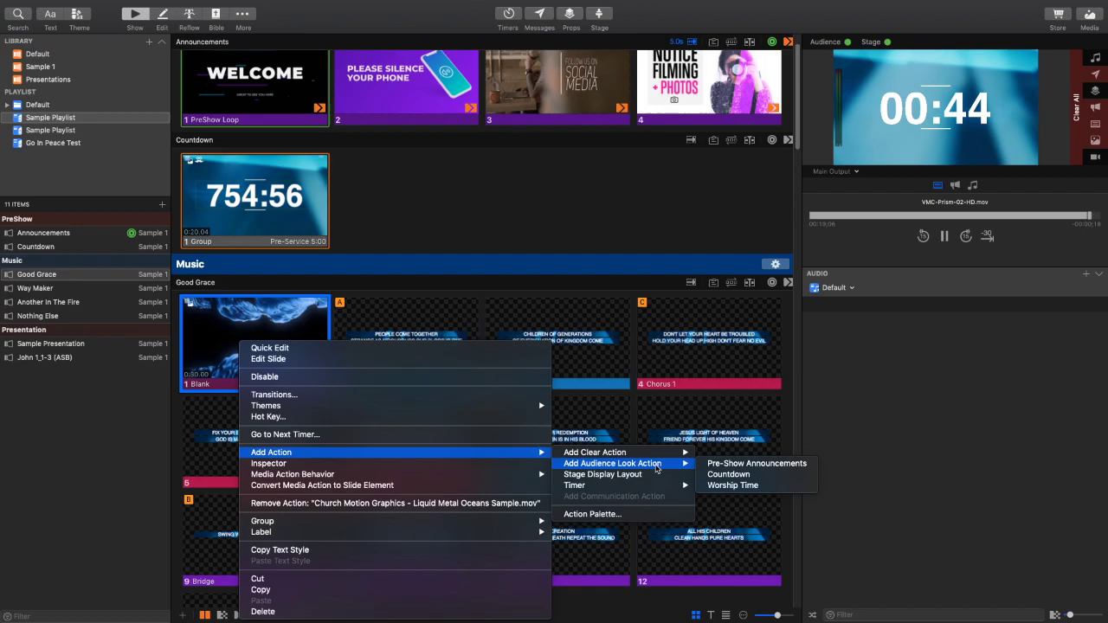
left_click(754, 488)
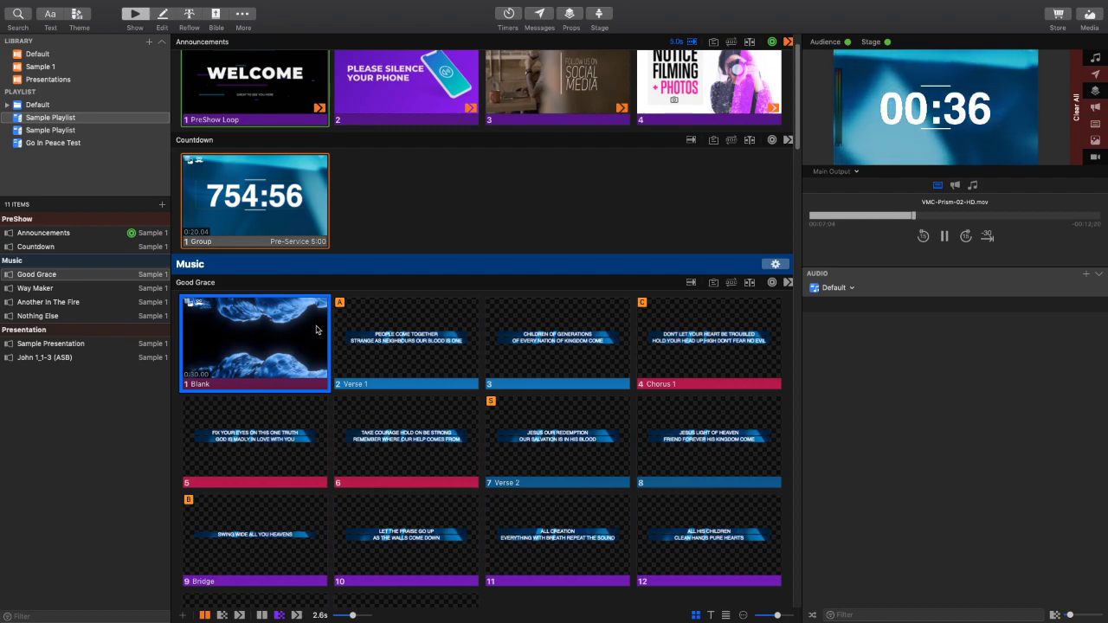
- Clear the active pre-service countdown message from the Messages list
left_click(546, 18)
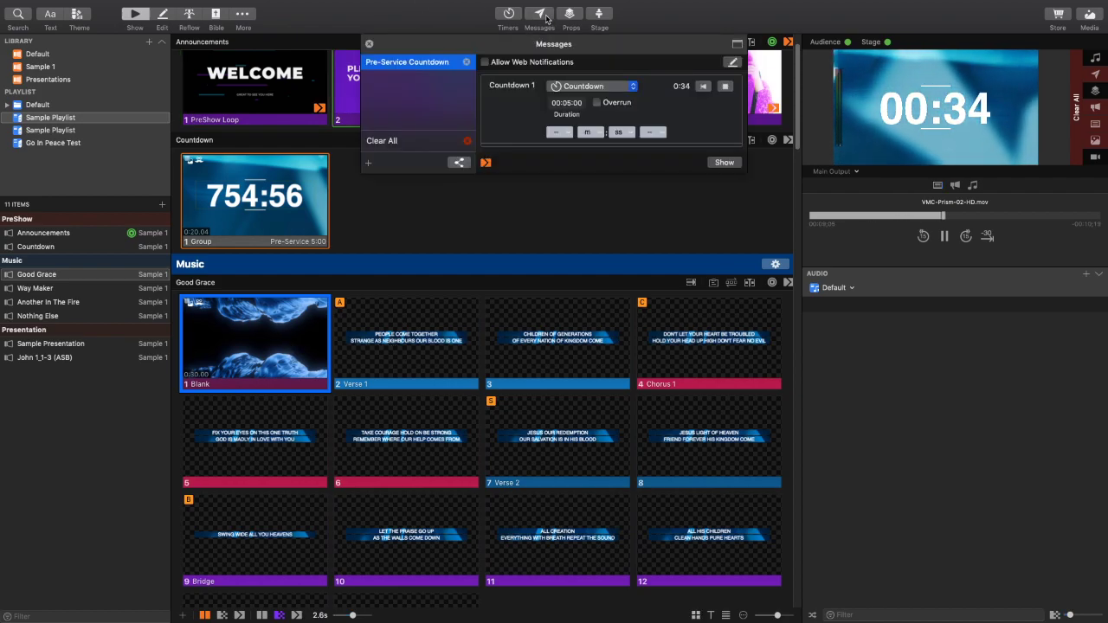
key("F6")
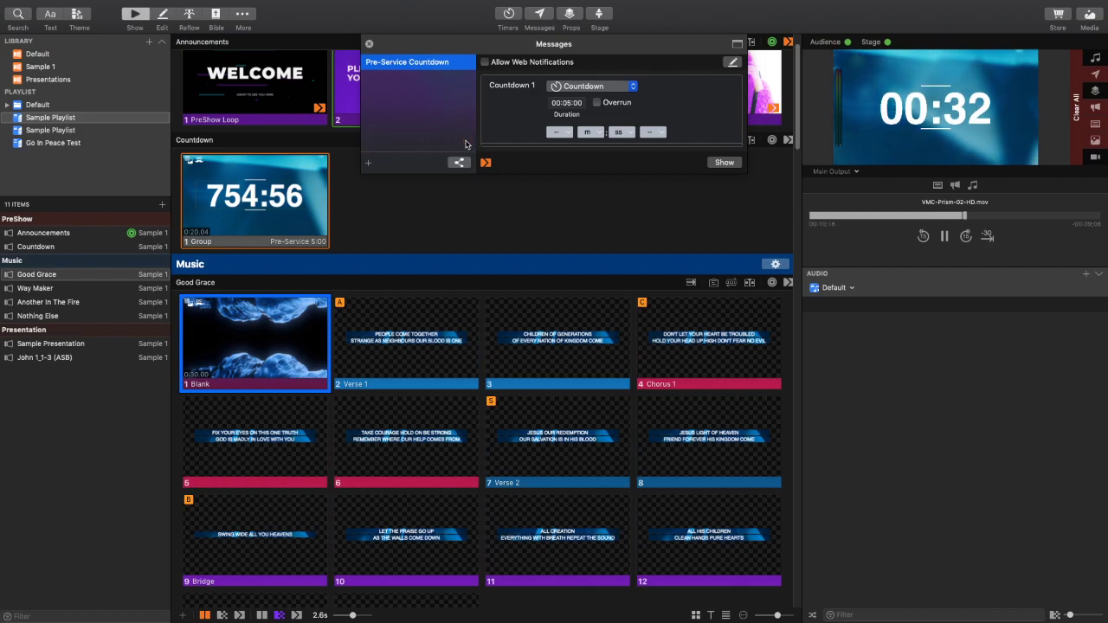
left_click(544, 16)
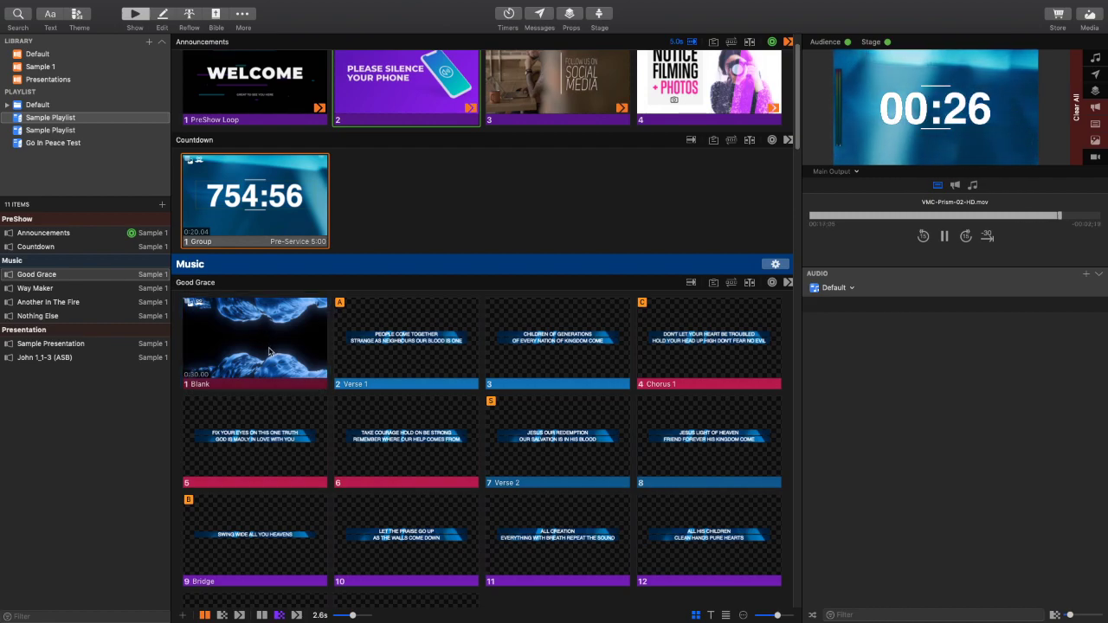
- Put the Blank slide with Liquid Metal Oceans live and open the Edit Looks editor
left_click(269, 351)
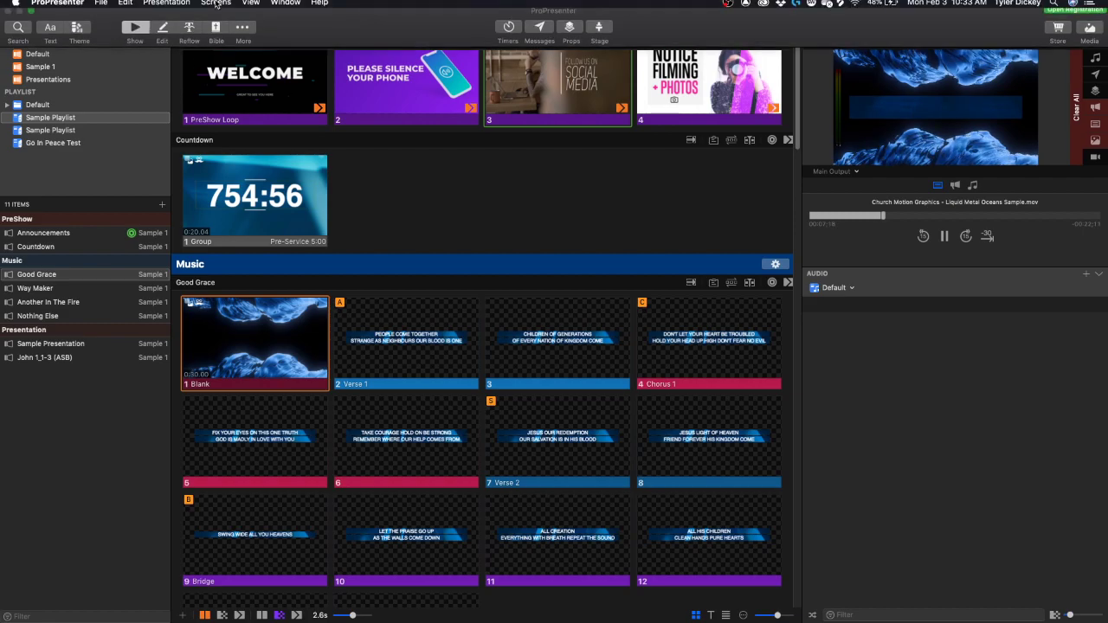
left_click(216, 6)
left_click(229, 53)
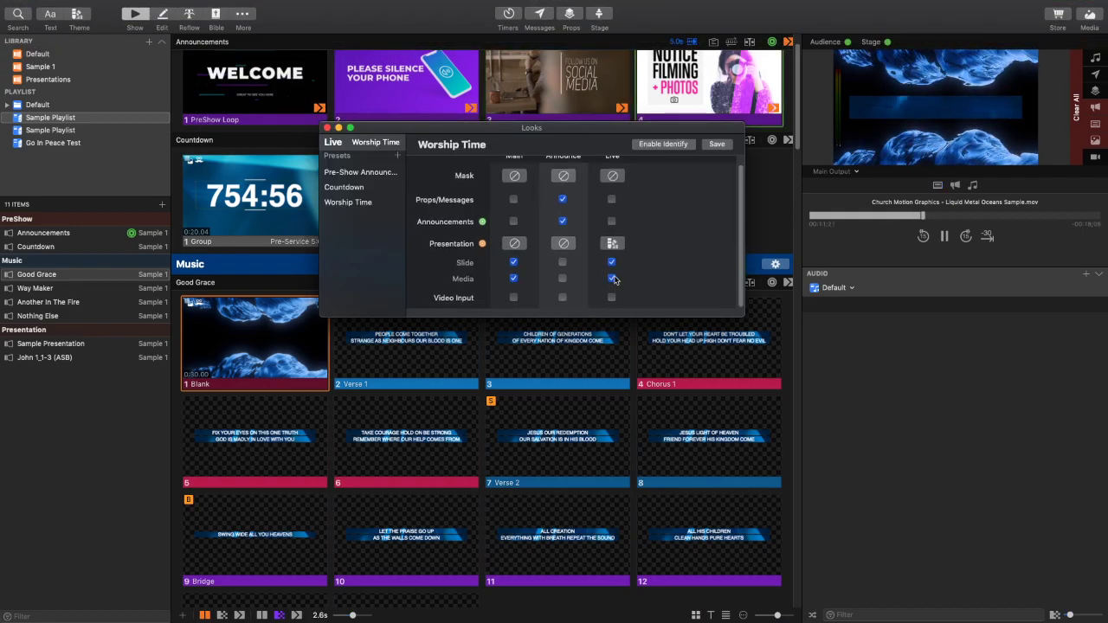
- Uncheck Media in the Live column of the Worship Time look
scroll(620, 279, "up", 1)
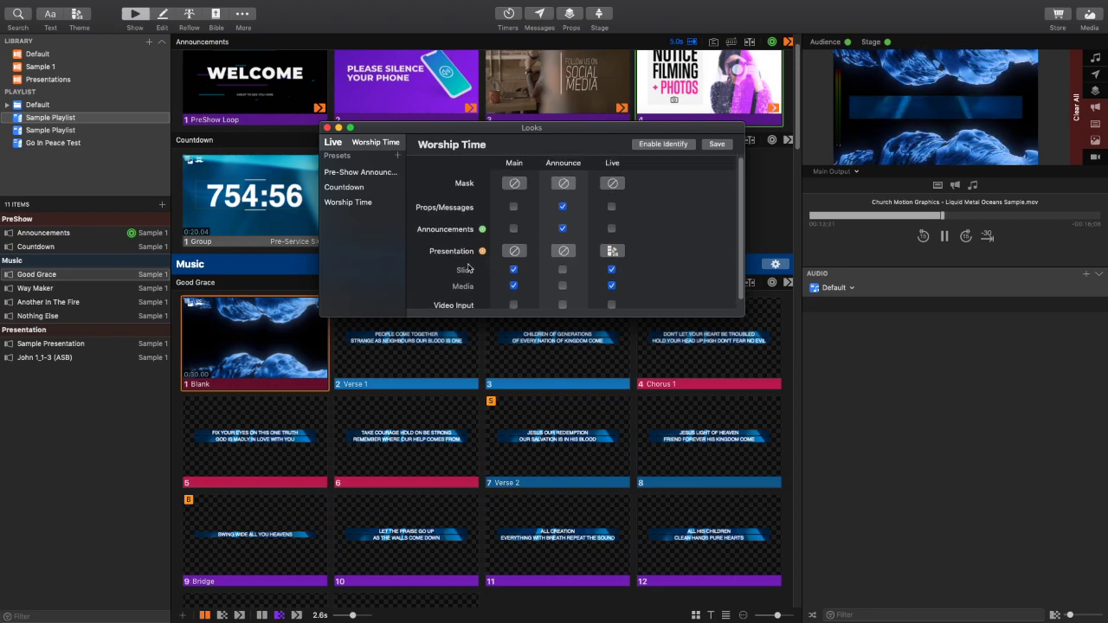
left_click(611, 287)
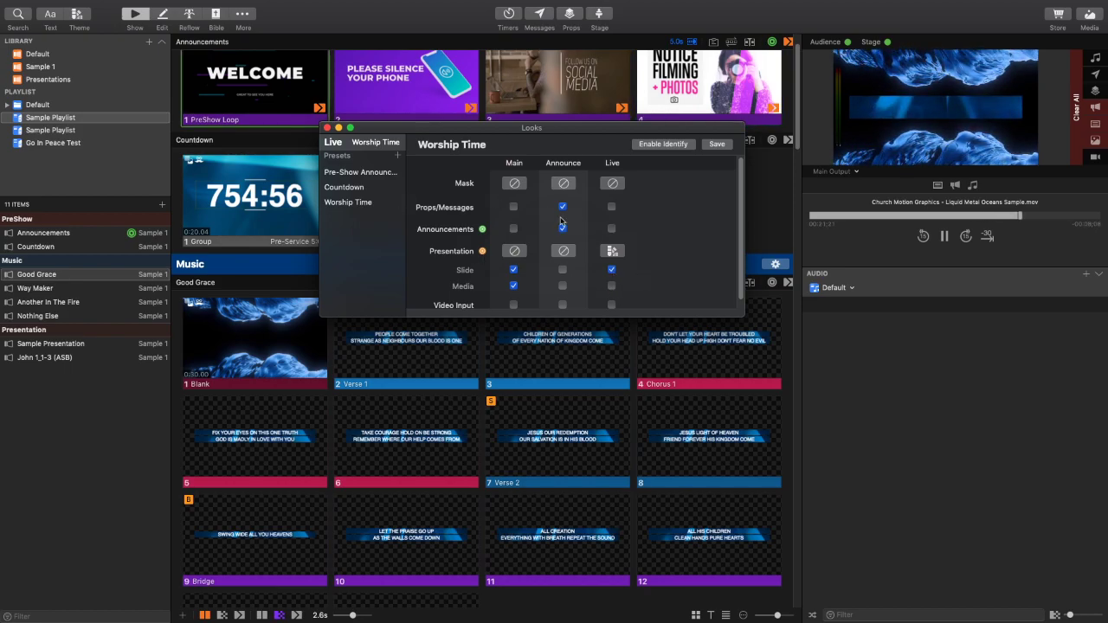
- Close the Looks editor window
left_click(327, 127)
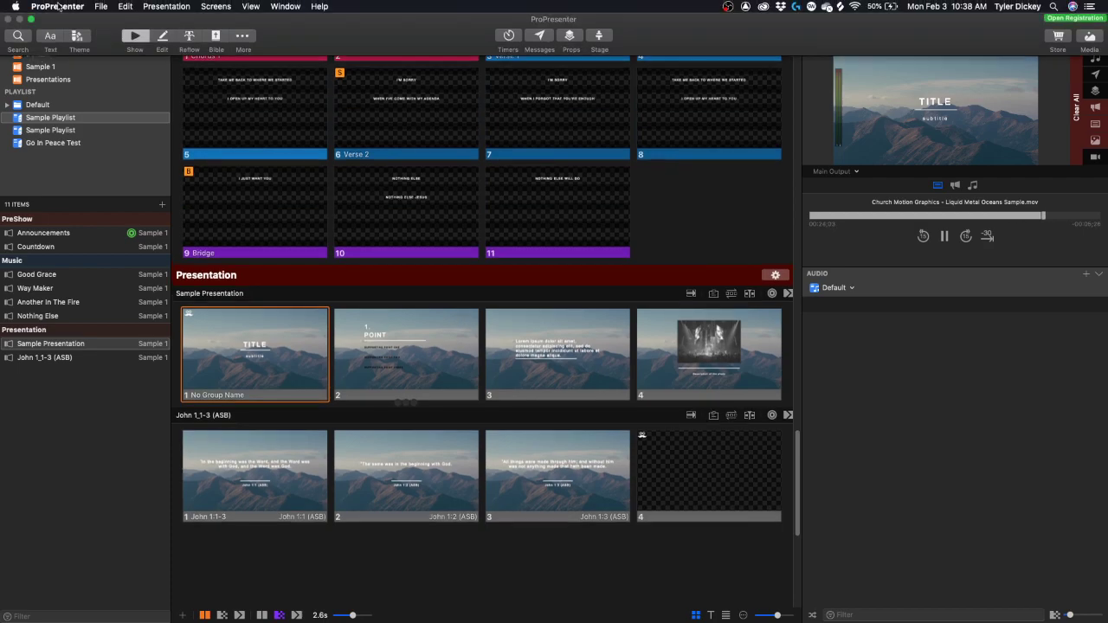
- In Preferences' Screen Configuration, compare Main Output with Live Stream, confirming Live Stream sends to NDI 1
left_click(57, 6)
left_click(62, 49)
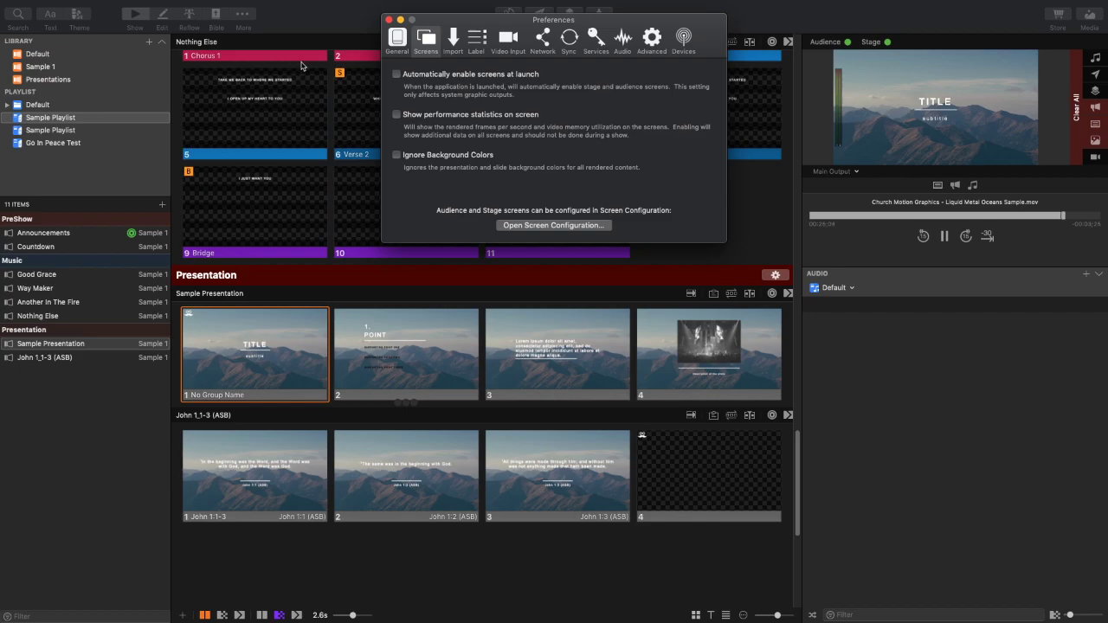
left_click(558, 227)
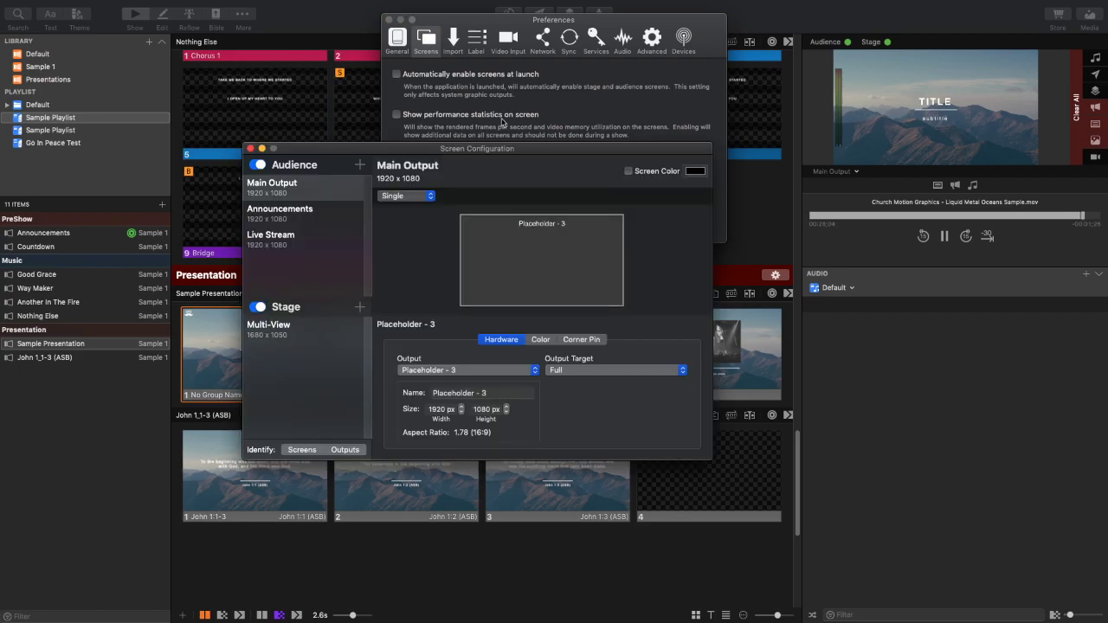
left_click(283, 188)
left_click(309, 240)
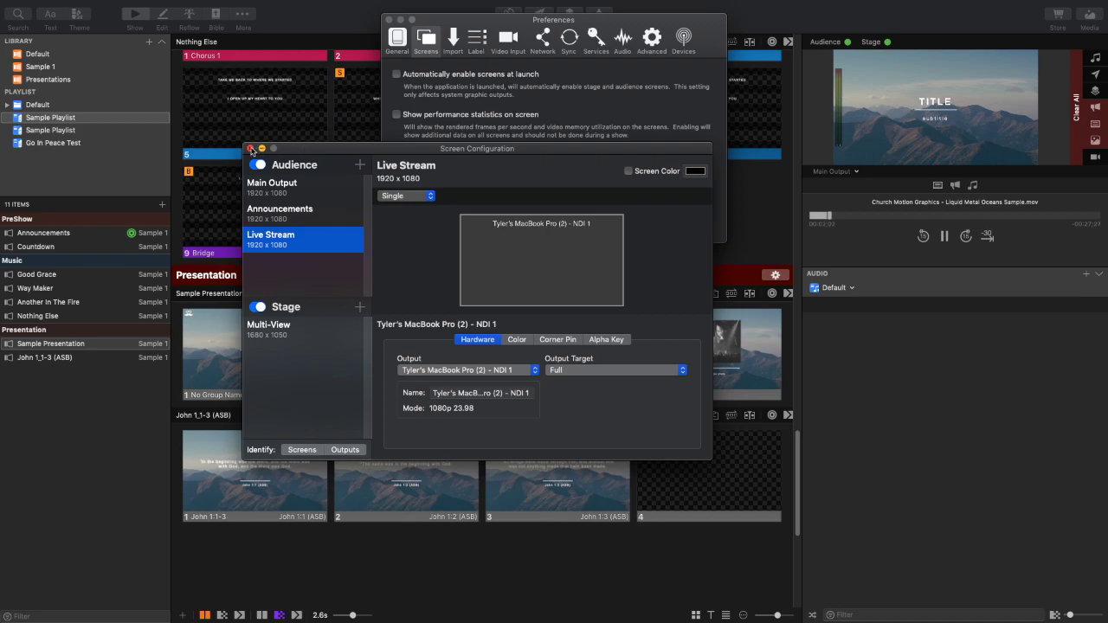
left_click(319, 187)
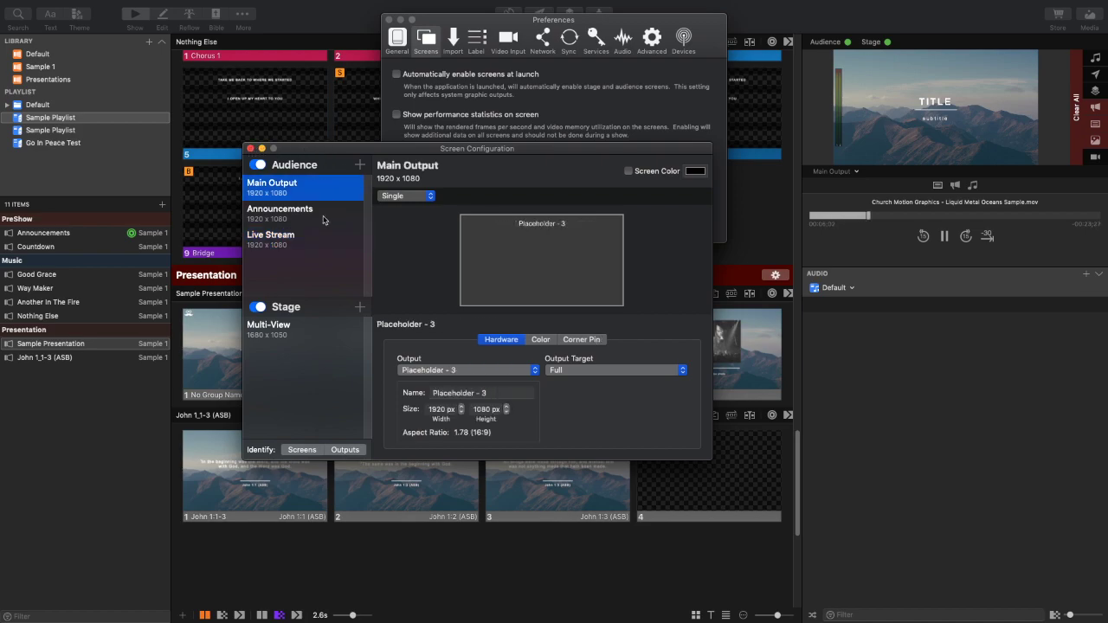
left_click(316, 245)
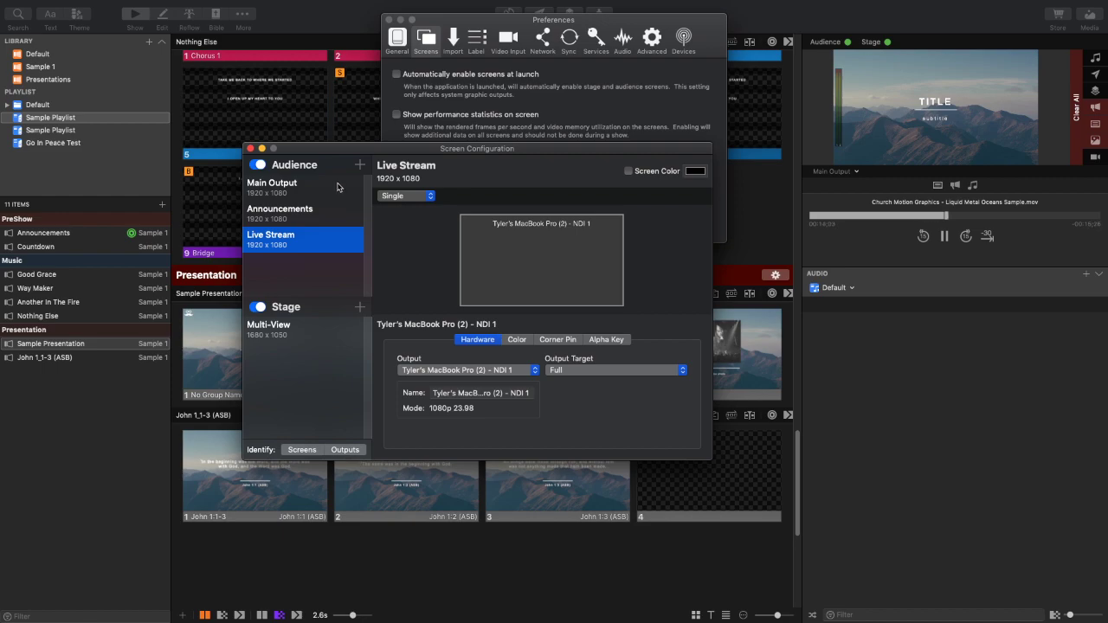
left_click(338, 187)
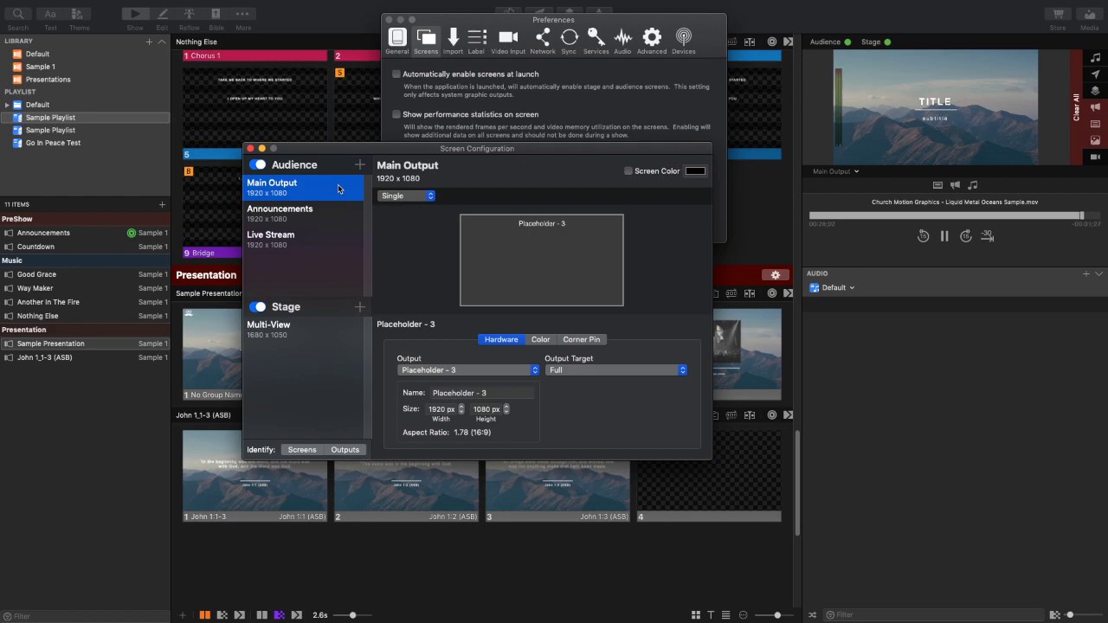
left_click(336, 239)
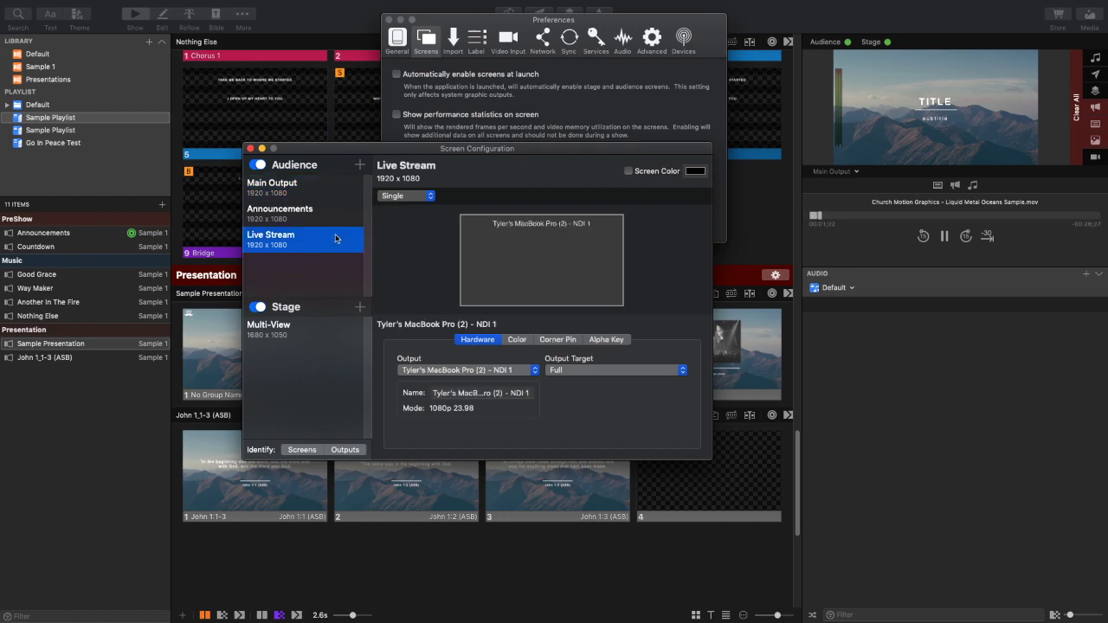
left_click(250, 149)
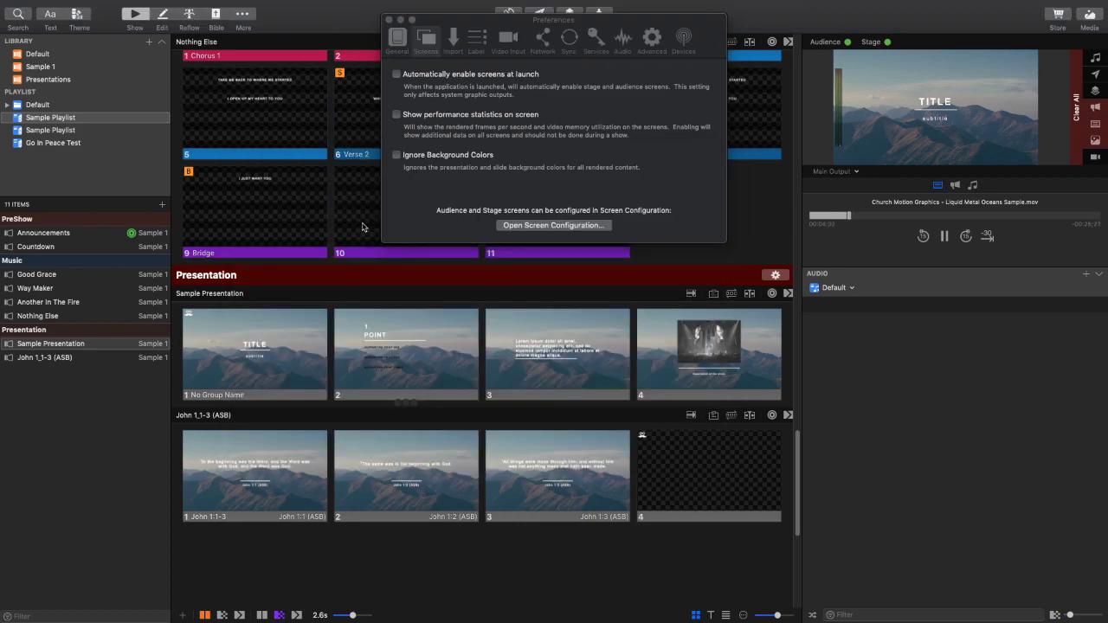
- Close Preferences, put the POINT slide live, and preview it on Live Stream
left_click(388, 19)
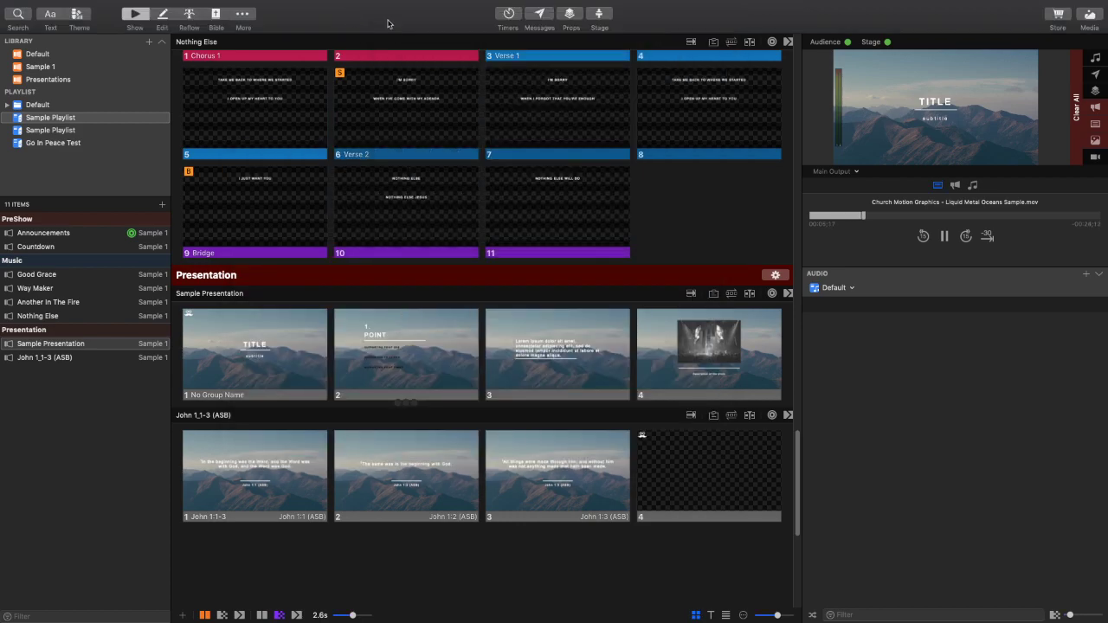
left_click(400, 364)
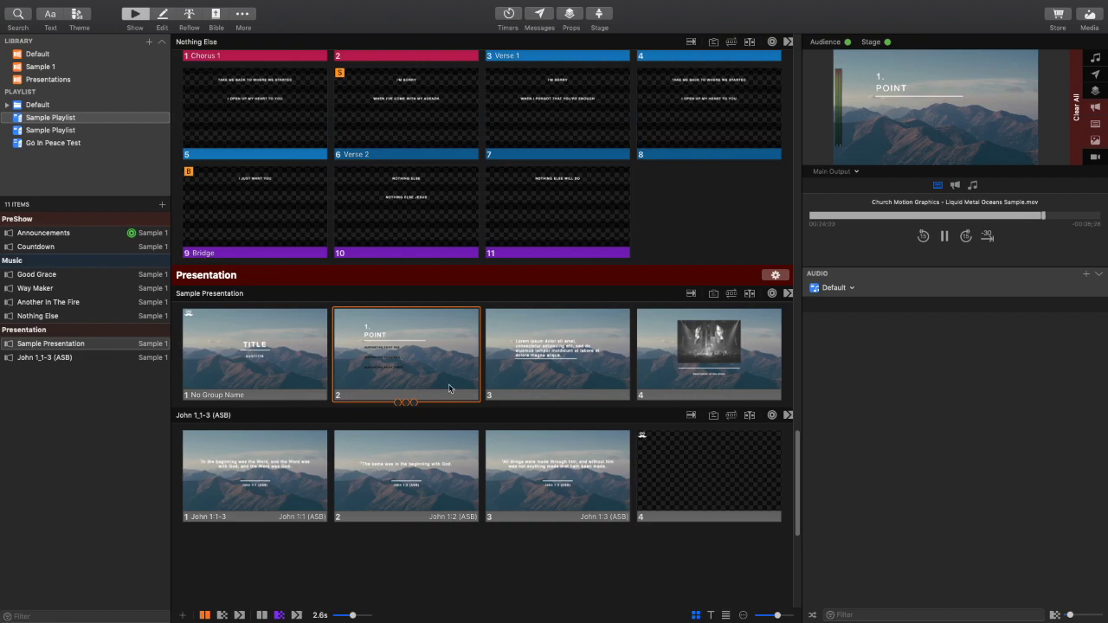
left_click(855, 172)
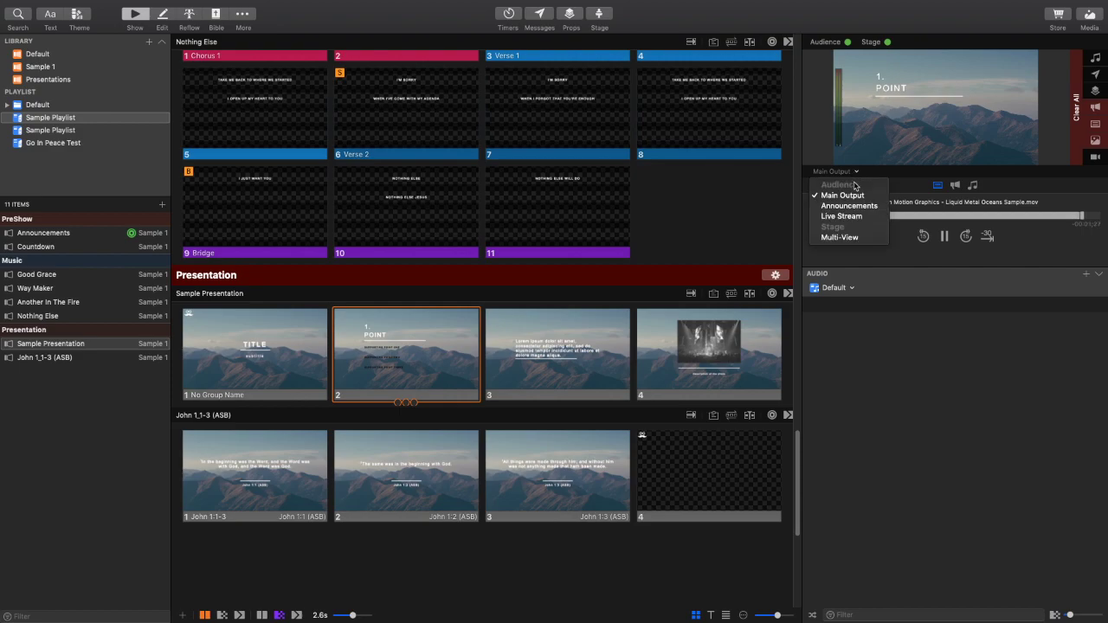
left_click(854, 217)
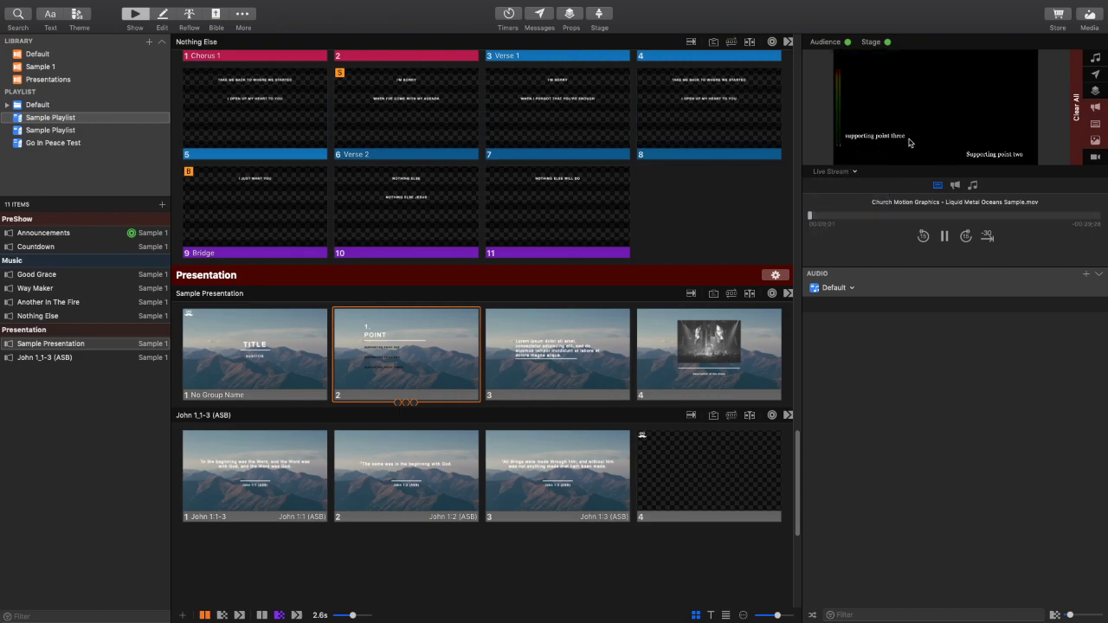
- Switch the preview between Main Output and Live Stream, ending on Main Output
left_click(836, 171)
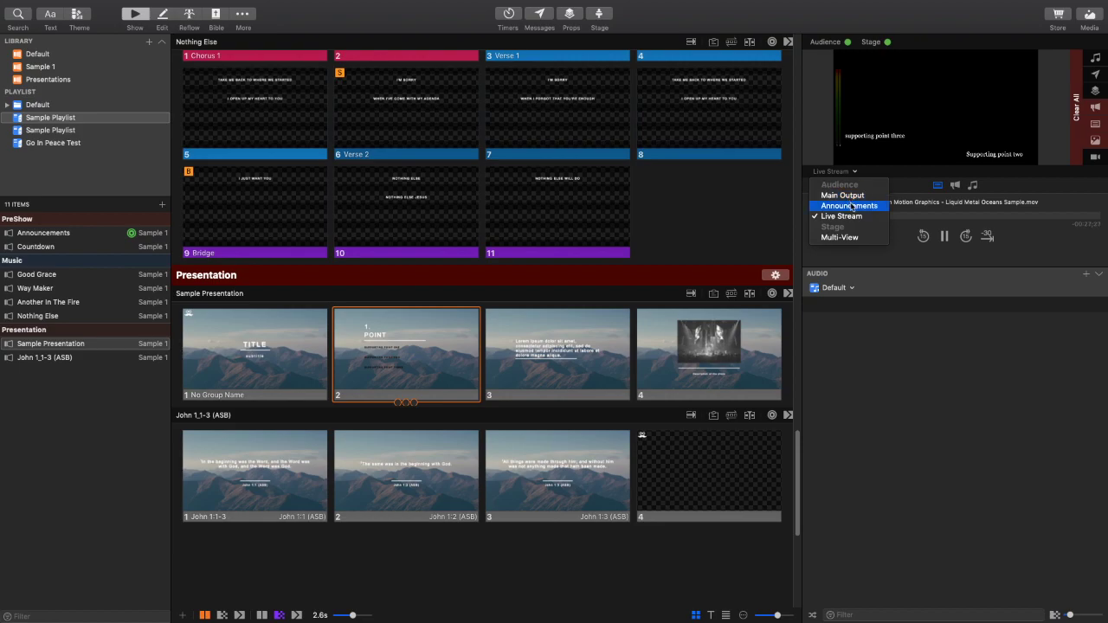
left_click(827, 185)
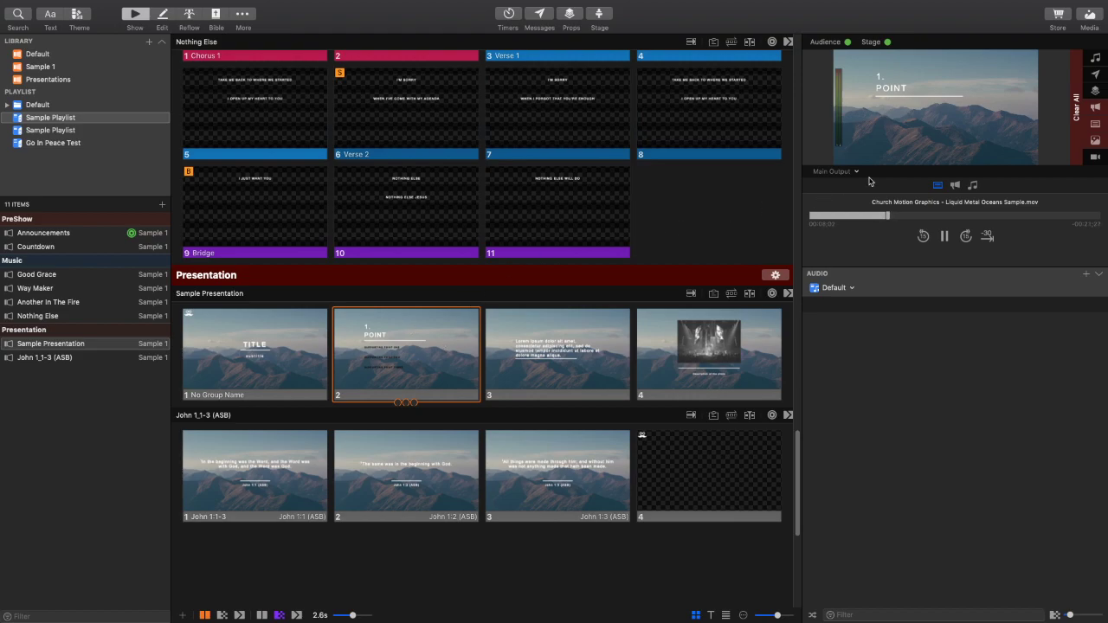
left_click(836, 173)
left_click(842, 216)
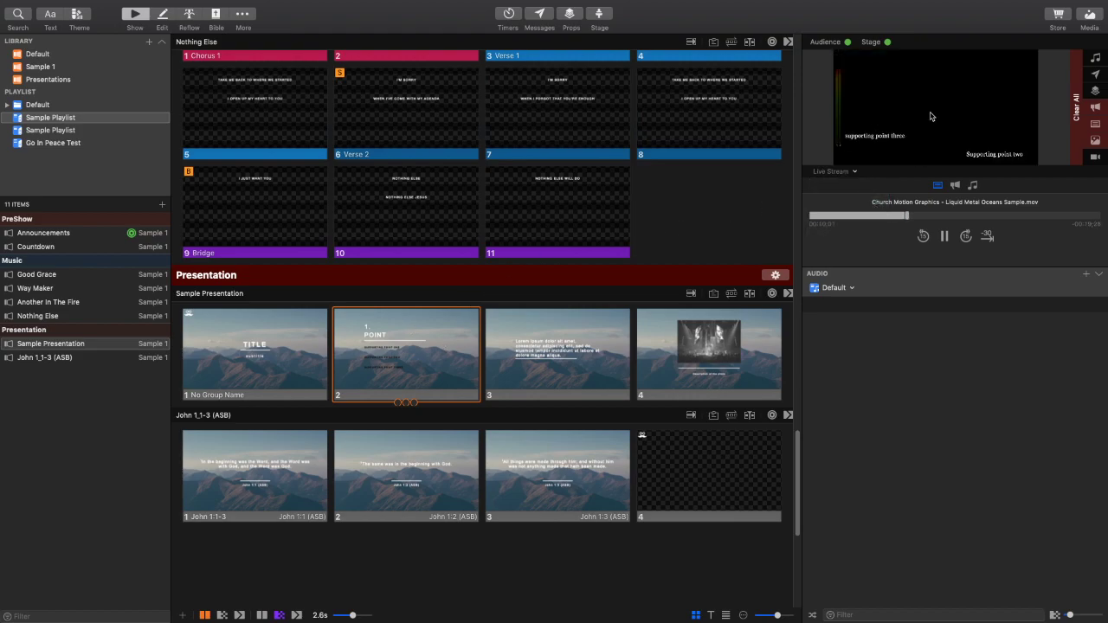
left_click(837, 172)
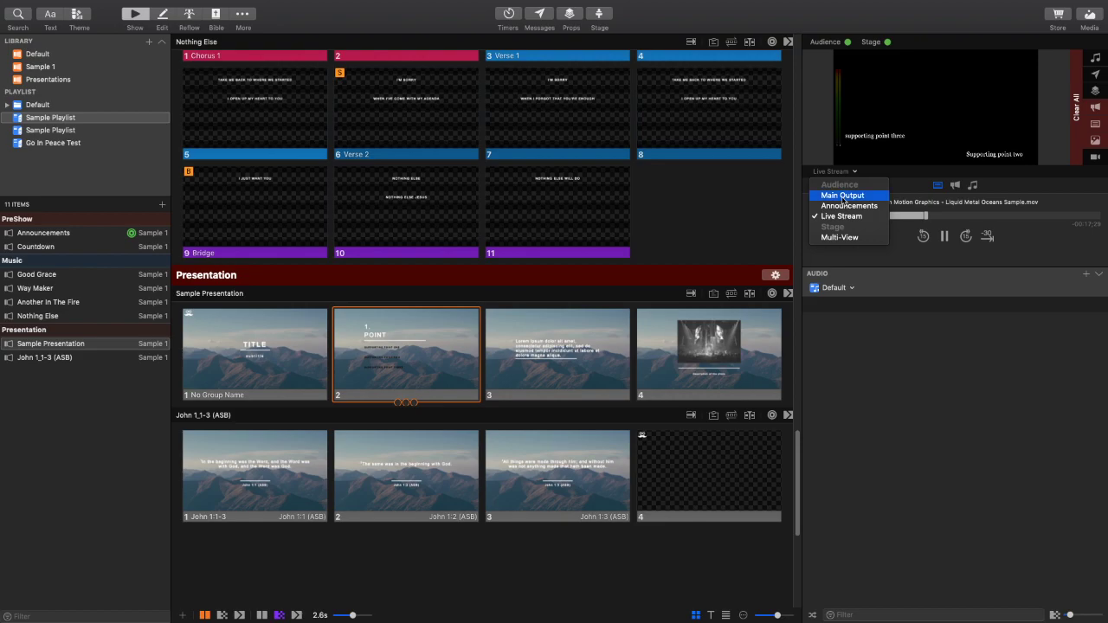
left_click(842, 192)
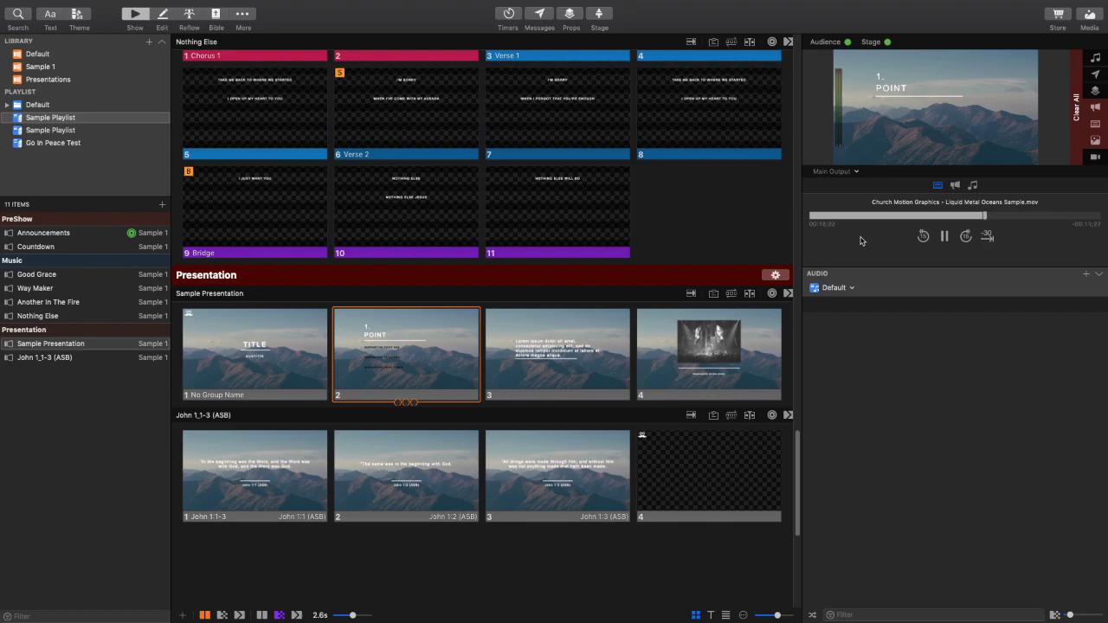
scroll(403, 230, "up", 5)
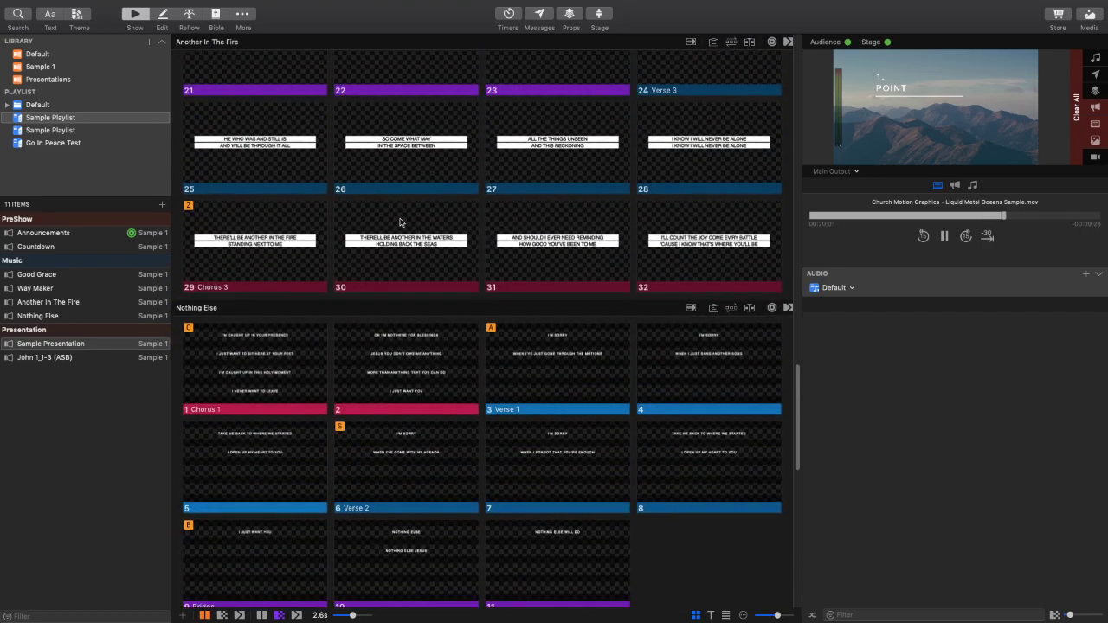
scroll(400, 223, "up", 10)
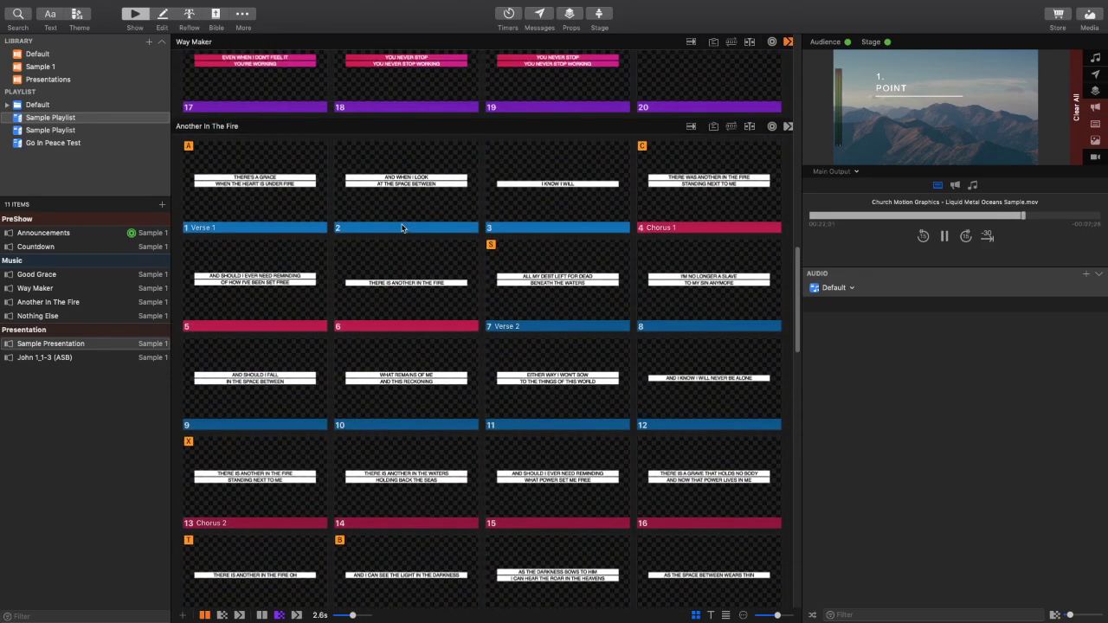
scroll(402, 228, "up", 4)
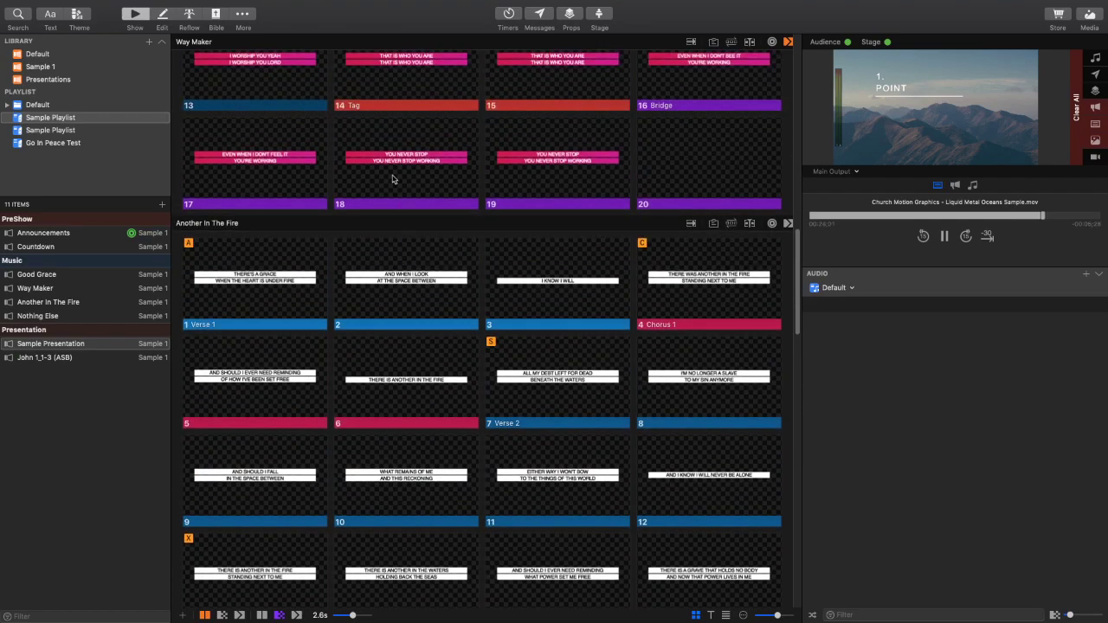
left_click(223, 8)
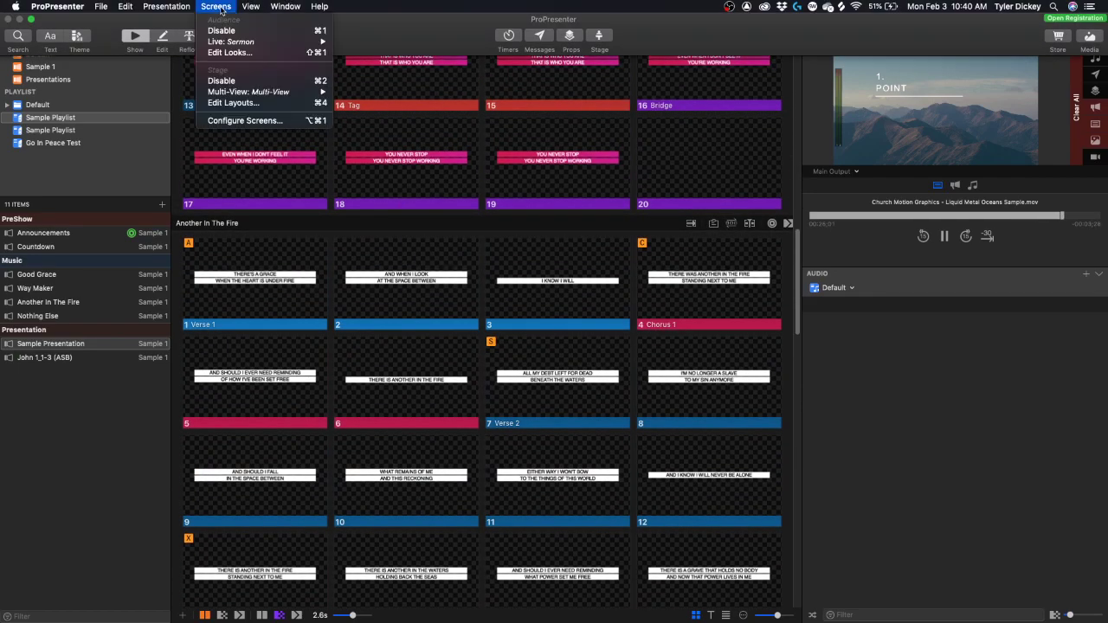
mouse_move(246, 43)
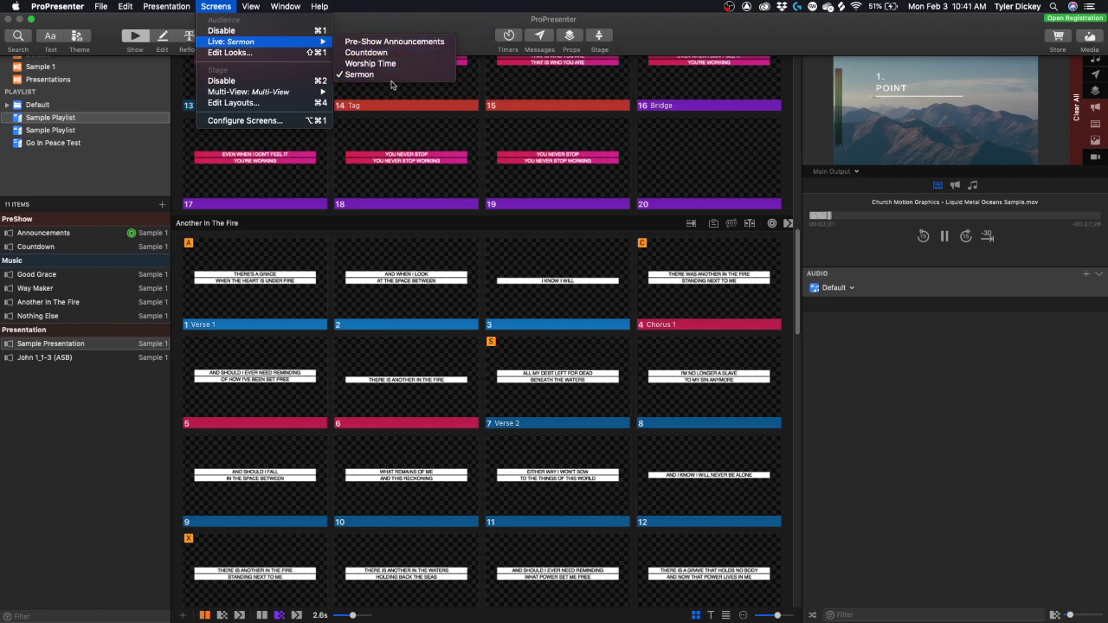
left_click(316, 325)
scroll(317, 324, "up", 15)
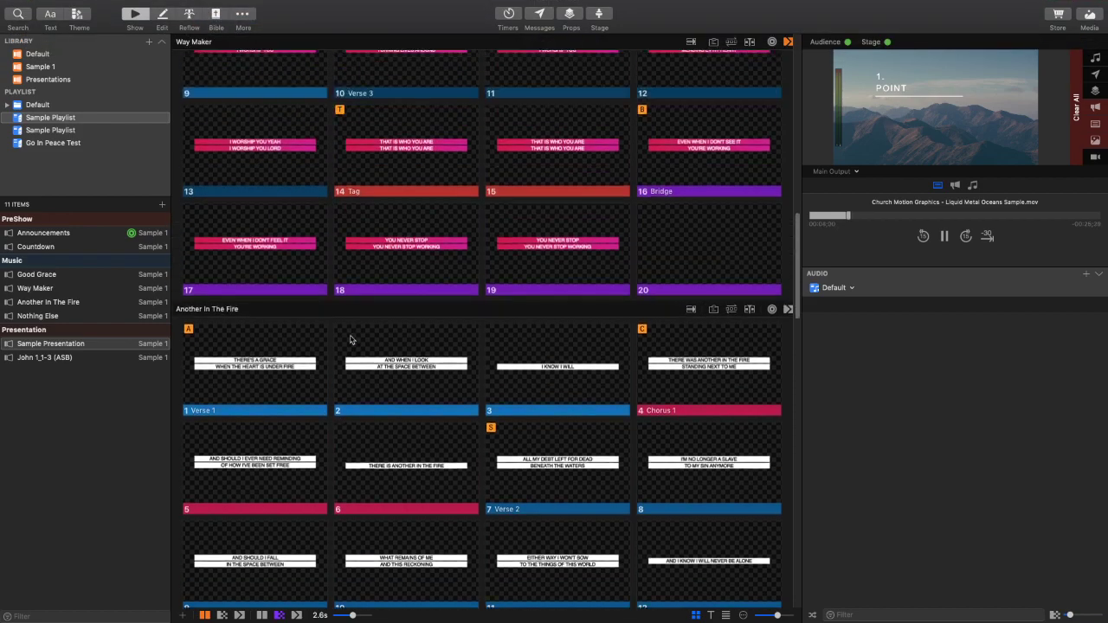
scroll(348, 312, "up", 1)
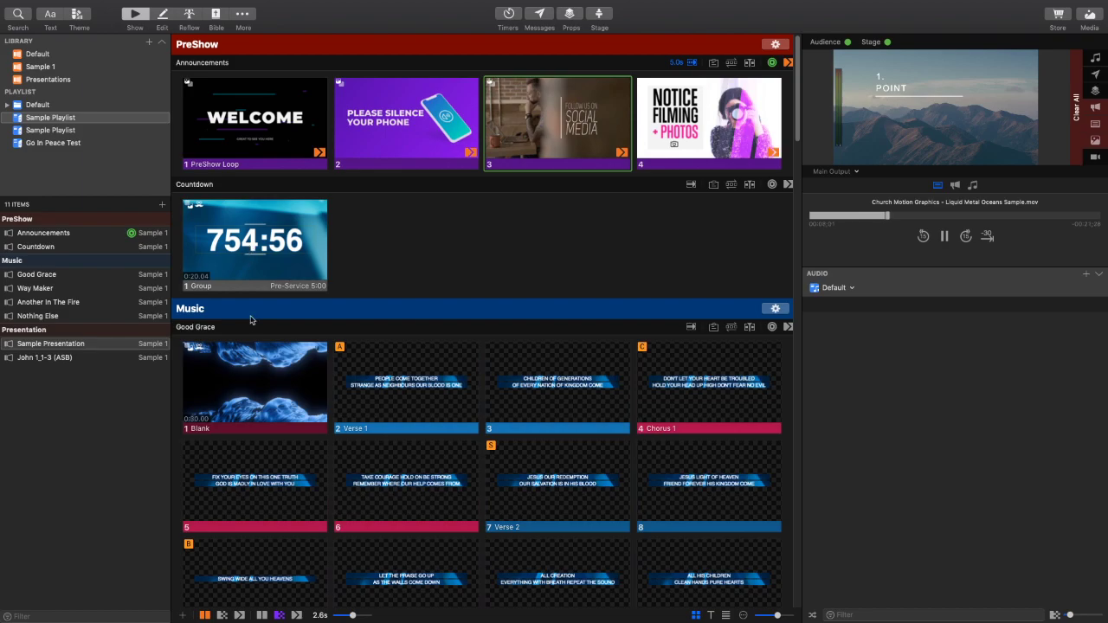
- Add an Audience Look action to the Good Grace Blank slide and pick its look
right_click(254, 346)
mouse_move(321, 447)
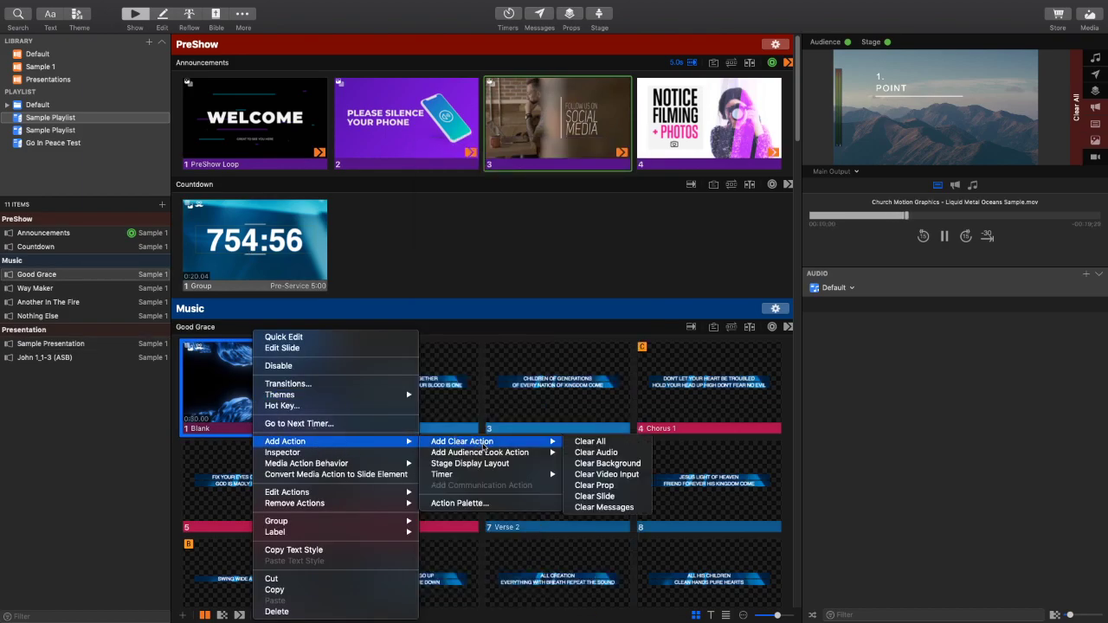
mouse_move(481, 452)
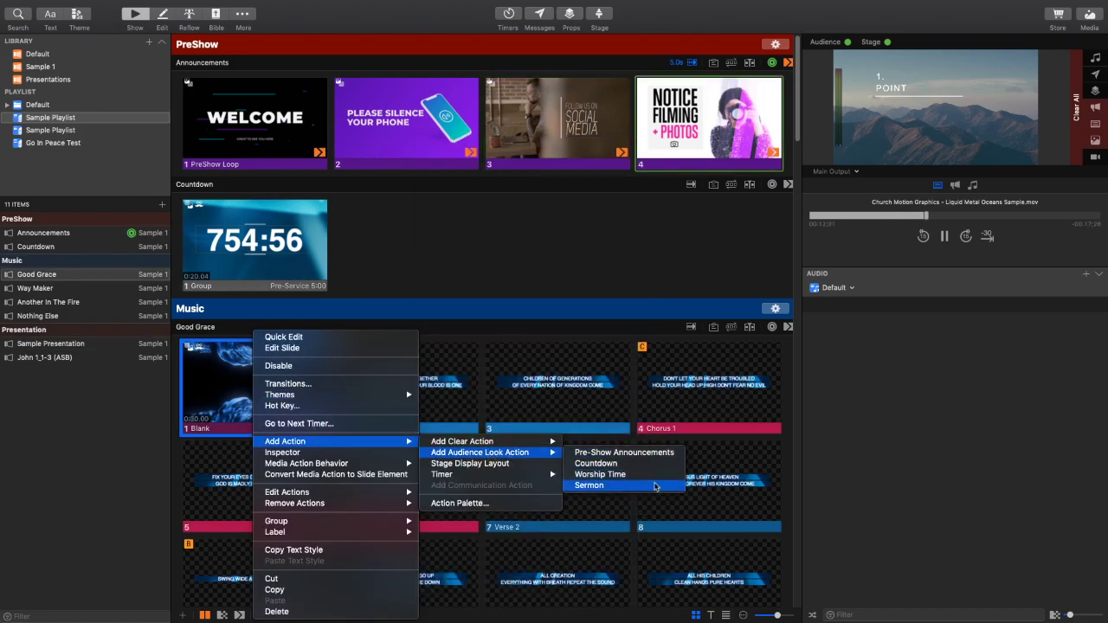
left_click(688, 437)
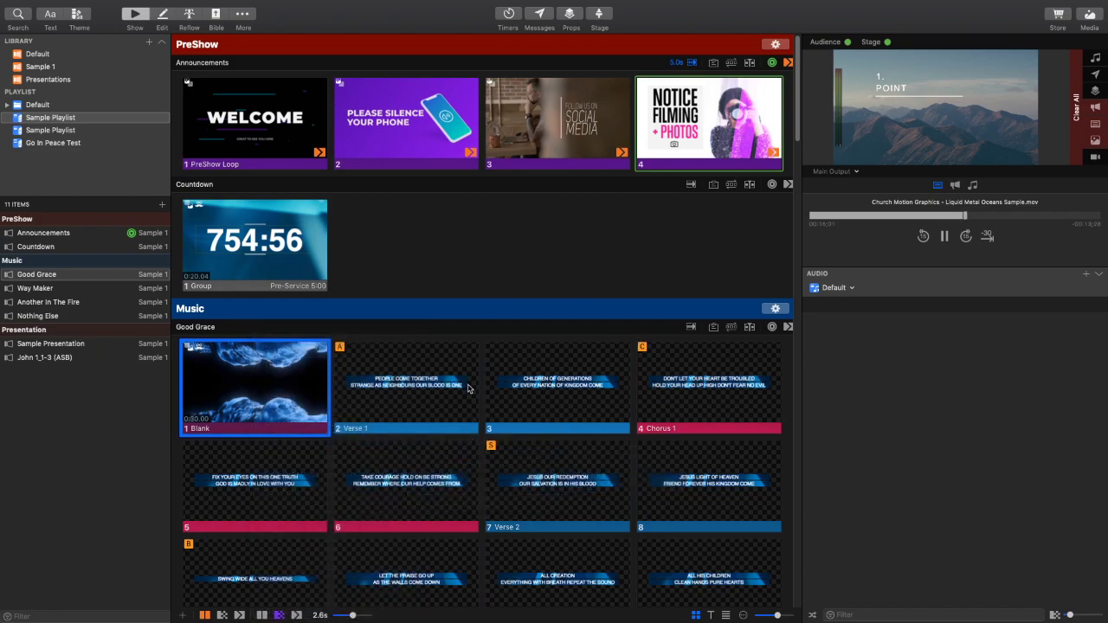
scroll(473, 392, "down", 15)
scroll(473, 396, "down", 15)
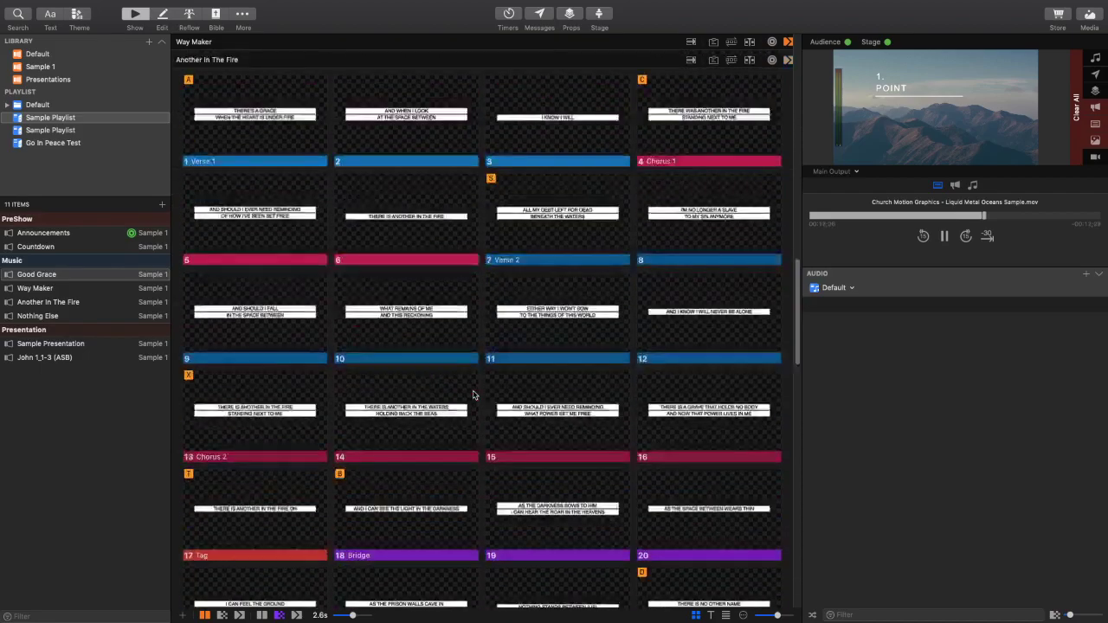
scroll(472, 396, "down", 3)
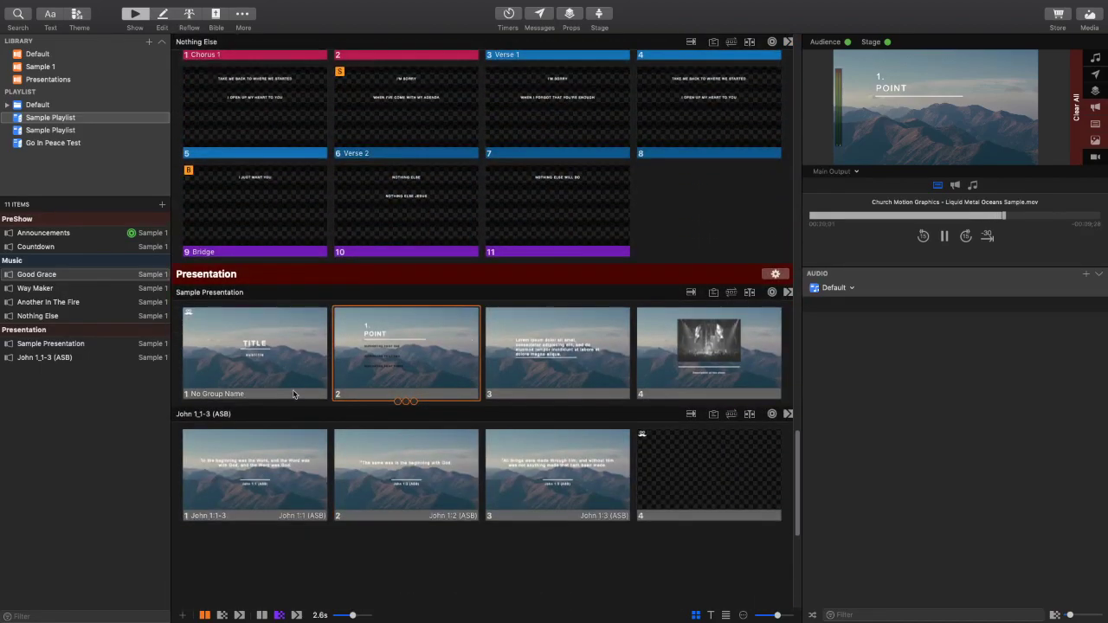
scroll(526, 362, "up", 15)
scroll(526, 390, "up", 15)
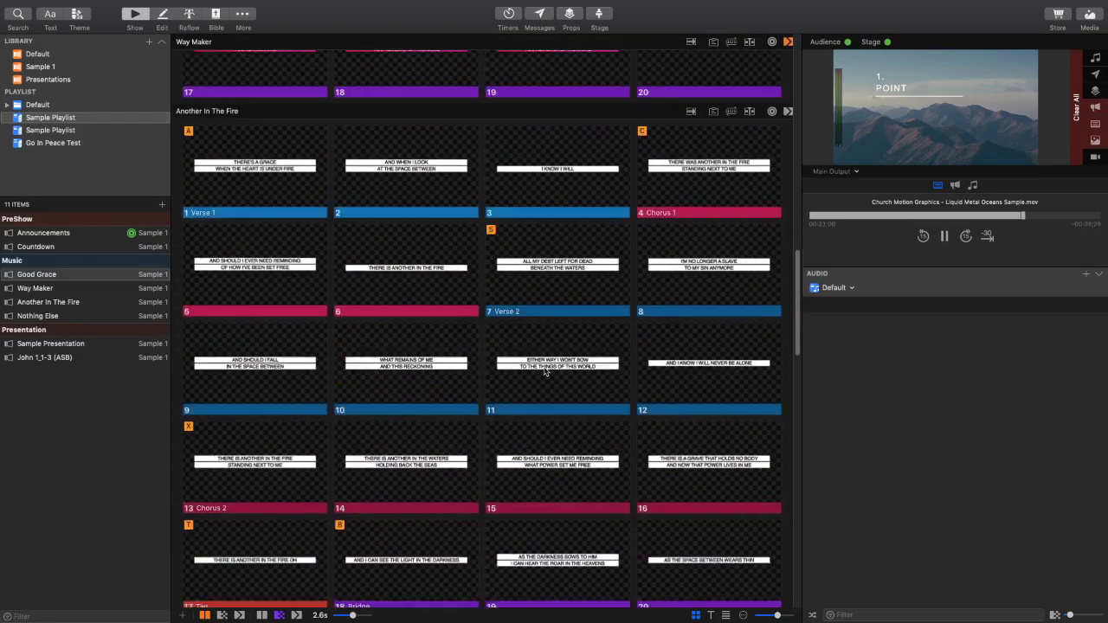
scroll(548, 371, "up", 10)
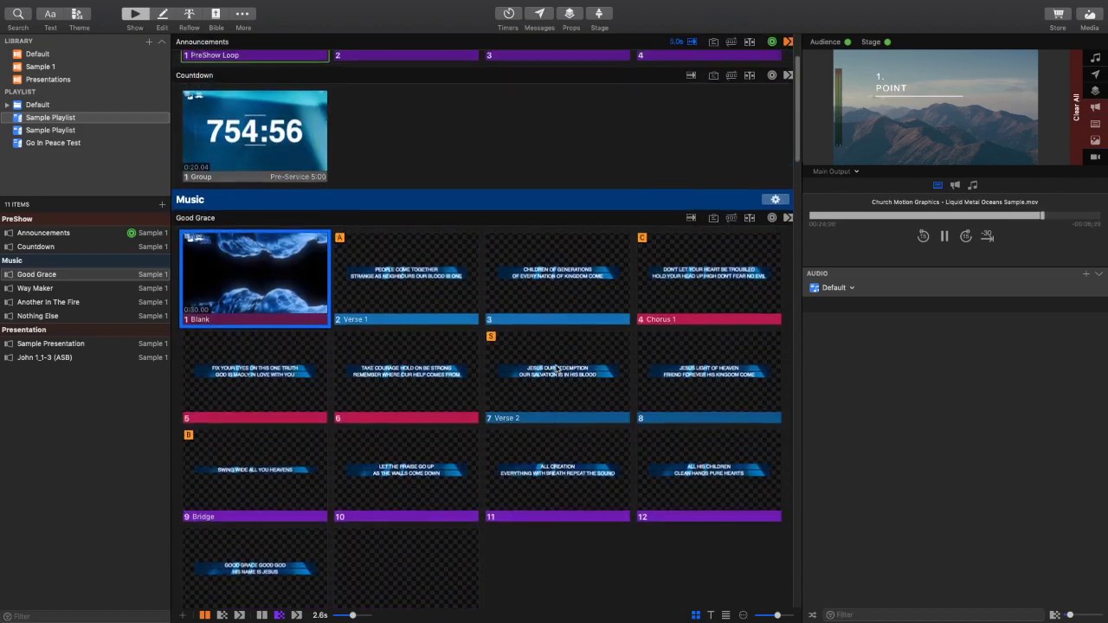